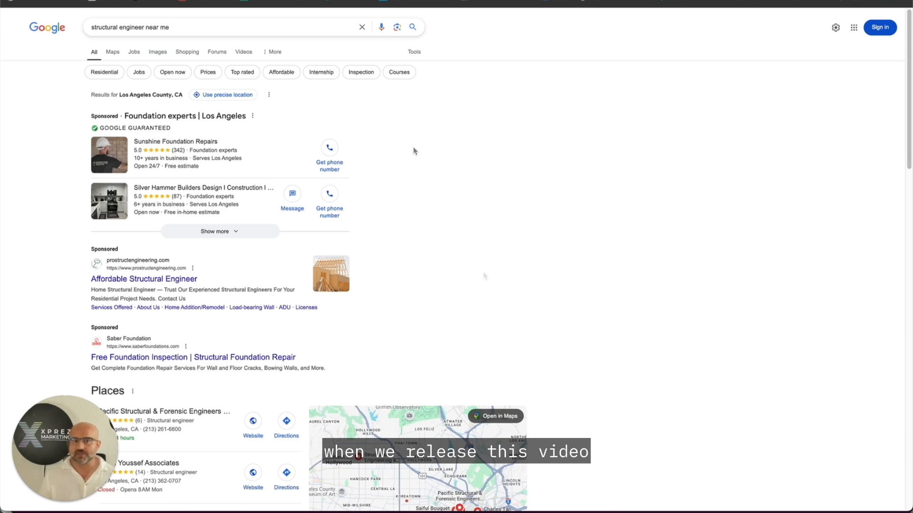
Scroll through the 'structural engineer near me' results past the Google Guaranteed sponsored listings
scroll(414, 151, "down", 3)
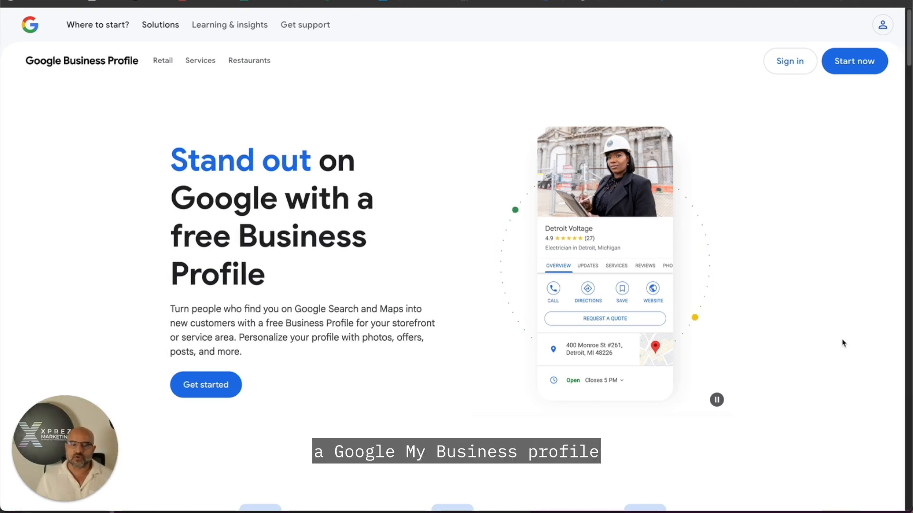
Start a new profile and change the business name to 'Pinnacle Structural, Structural Engineers'
left_click(227, 389)
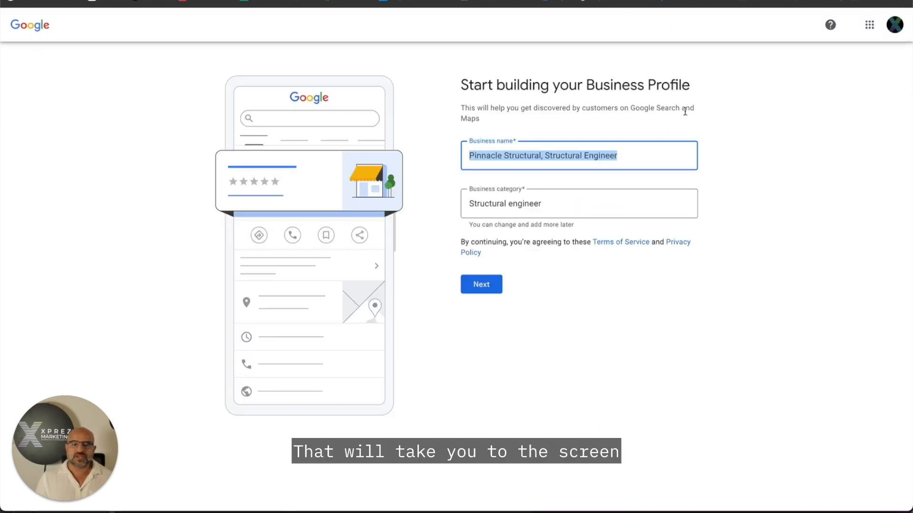
left_click(632, 141)
left_click_drag(541, 155, 695, 160)
key("BackSpace")
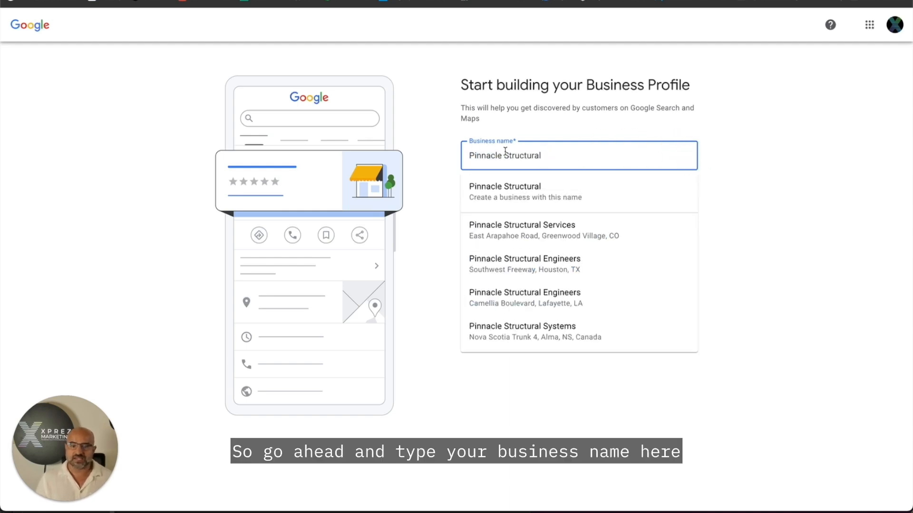
key("BackSpace")
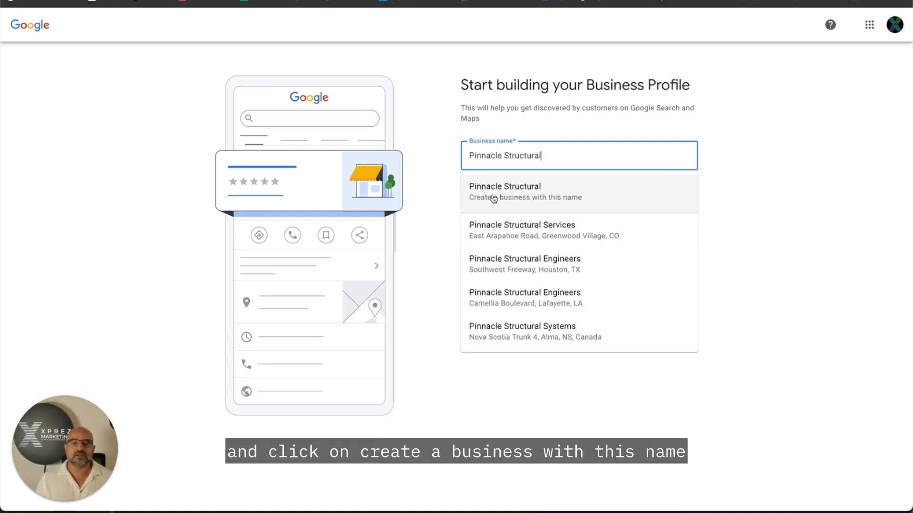
left_click(572, 190)
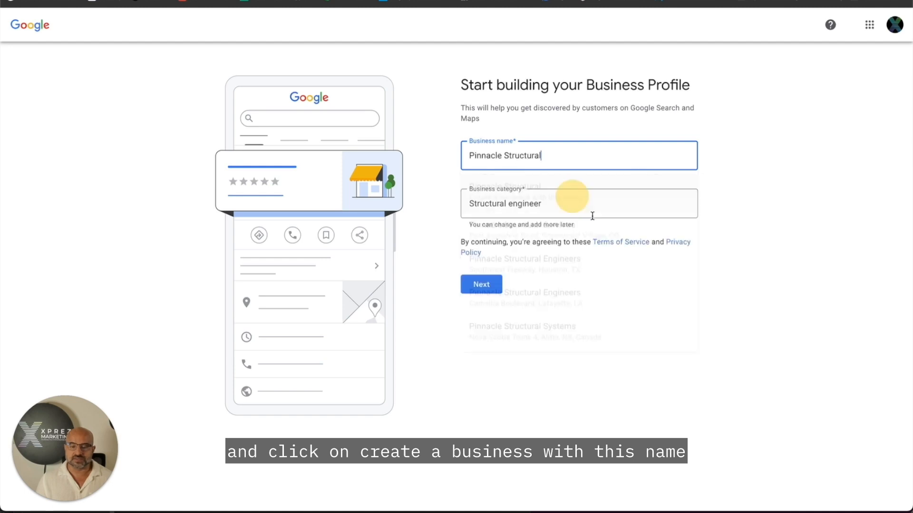
type(",")
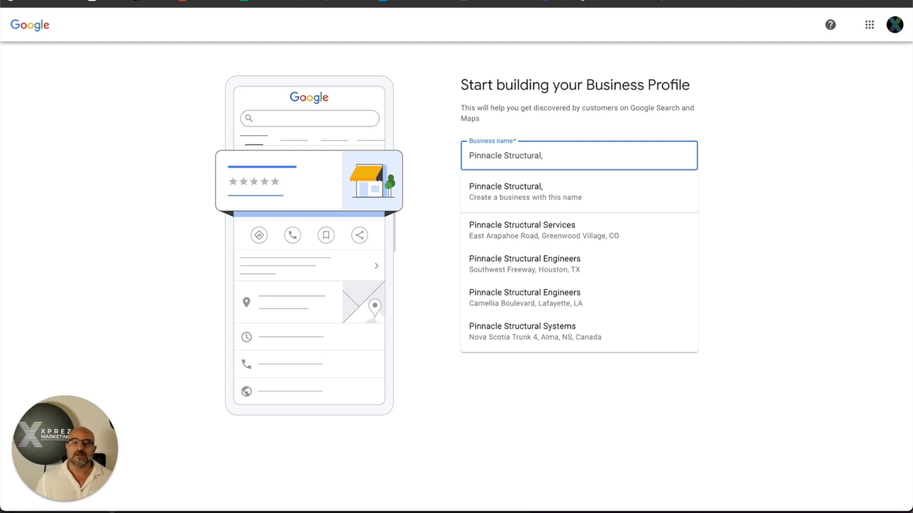
type("Structural")
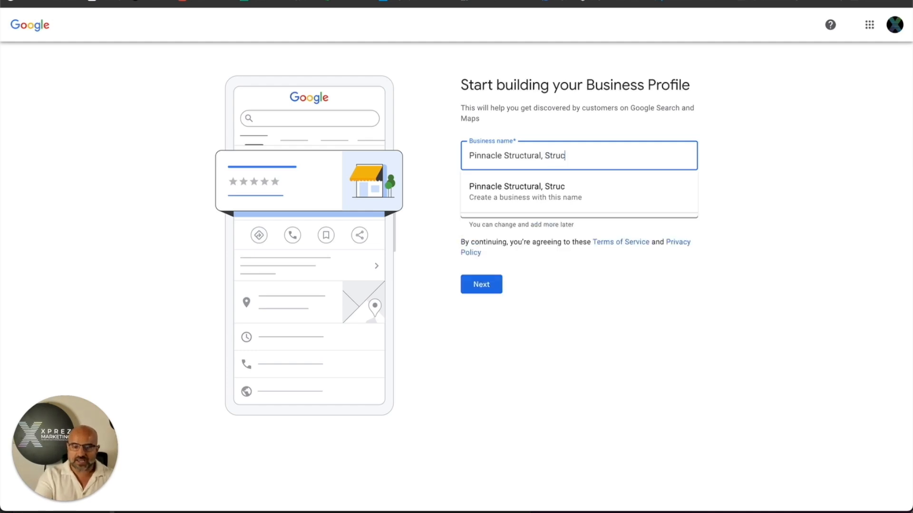
type(" En")
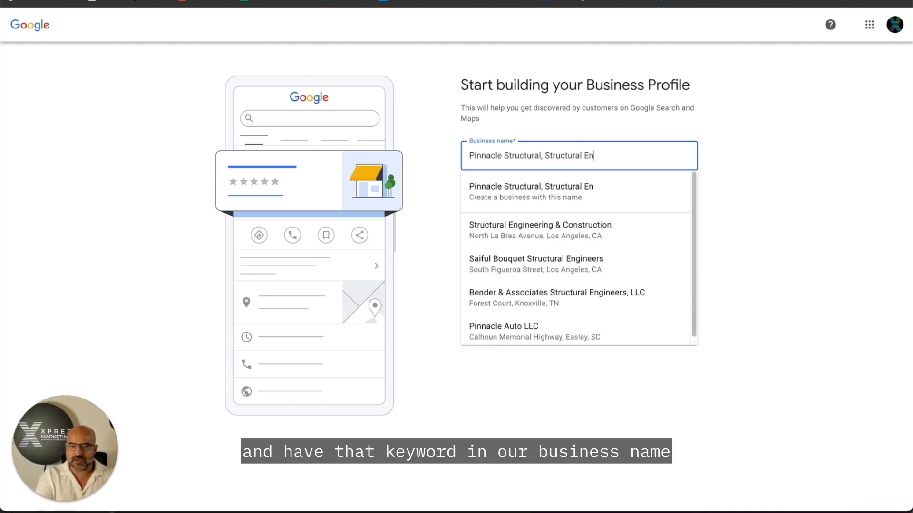
type("gineers")
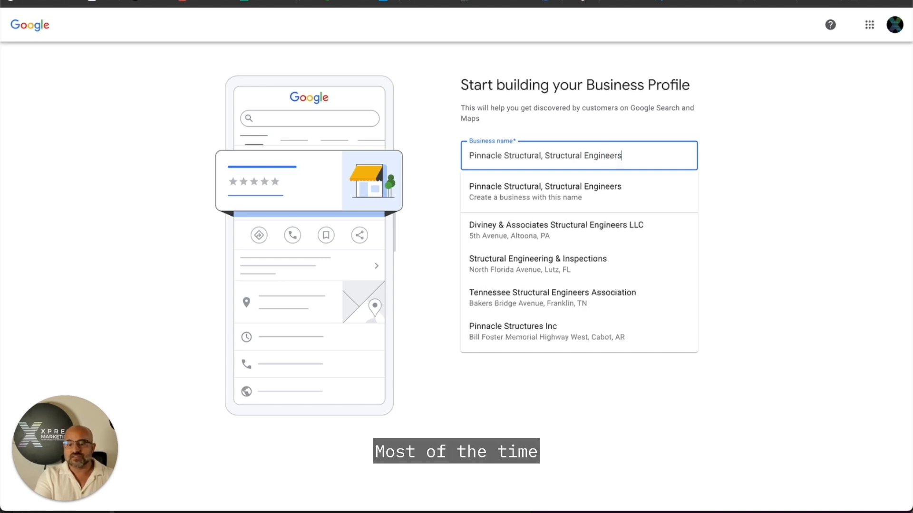
Create the business with this name, choose the Structural engineer category, and continue
left_click(585, 188)
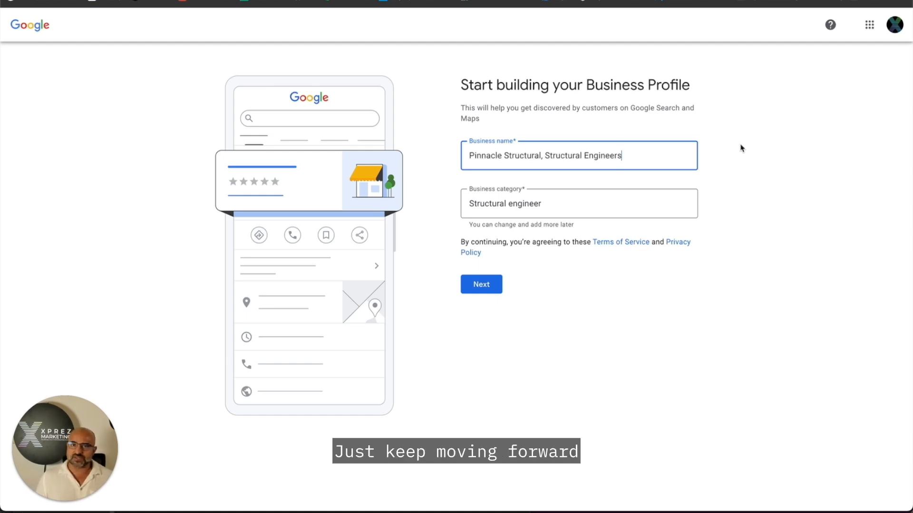
left_click(582, 205)
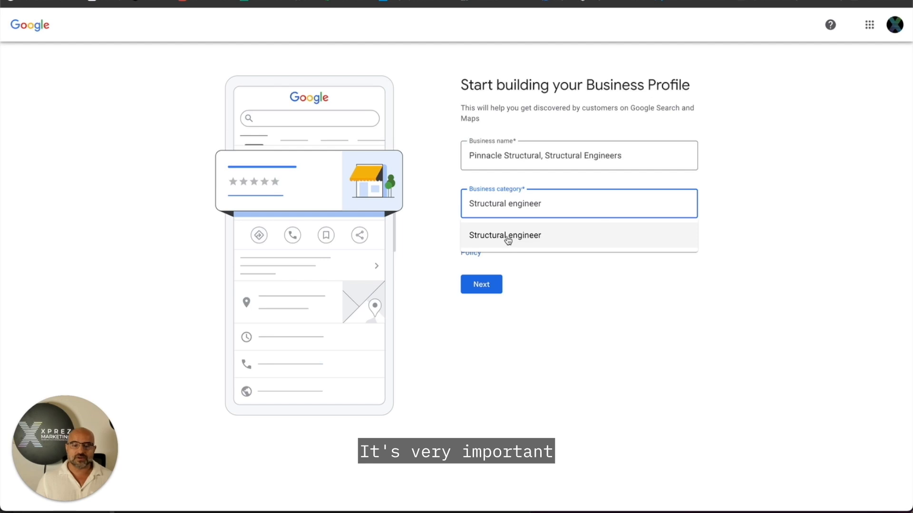
left_click(534, 235)
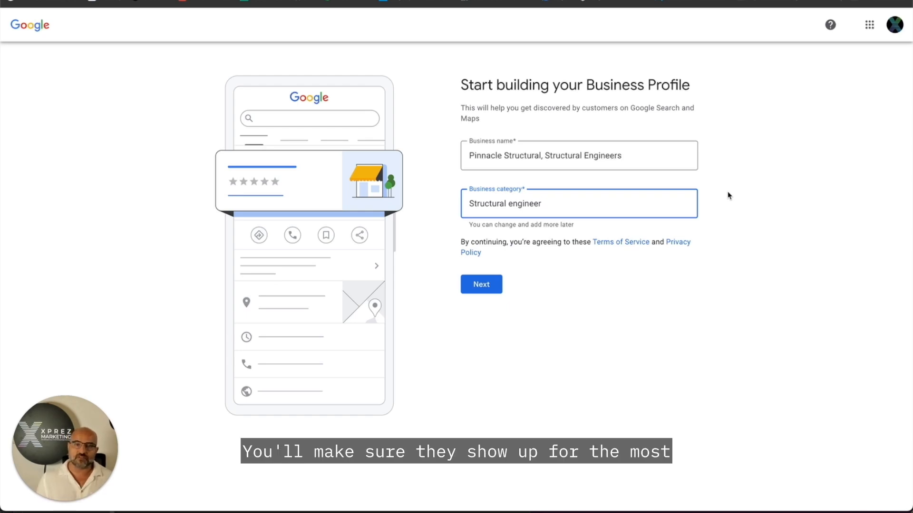
left_click(485, 285)
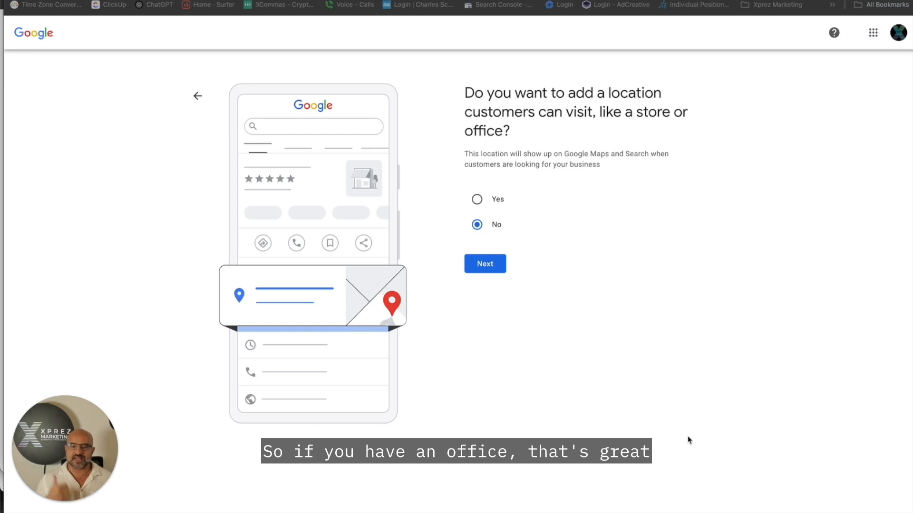
Answer Yes to customers visiting a business location and continue to the address form
left_click(477, 200)
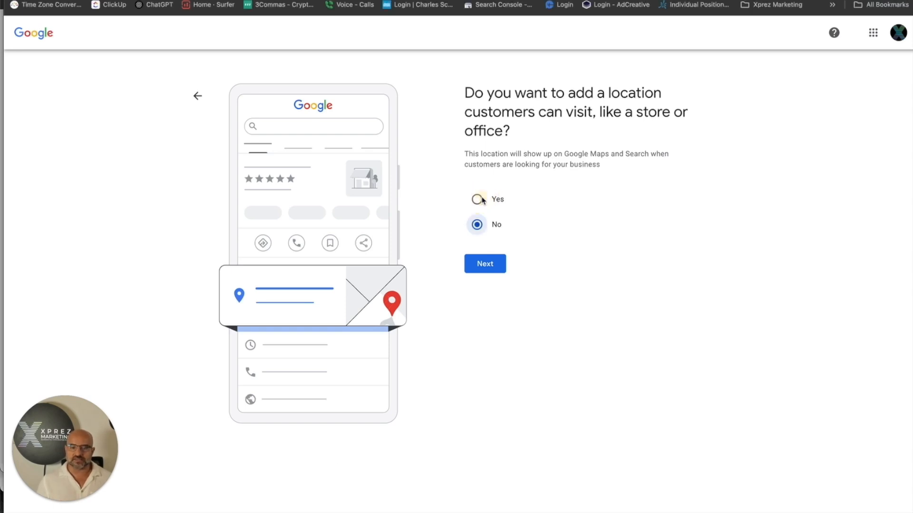
left_click(476, 202)
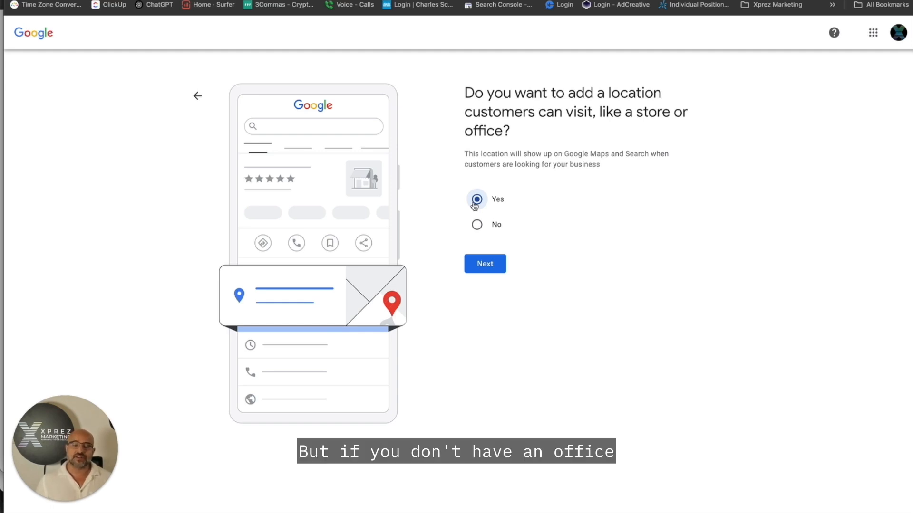
left_click(475, 225)
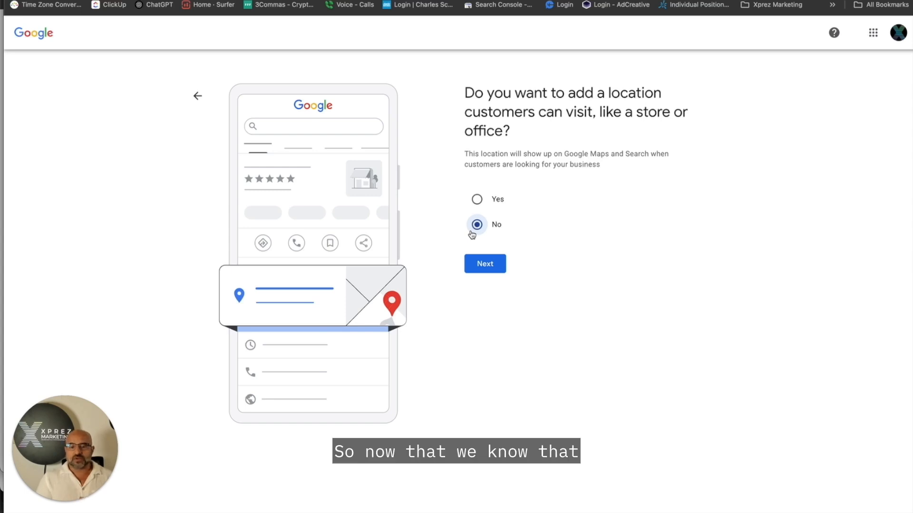
left_click(476, 200)
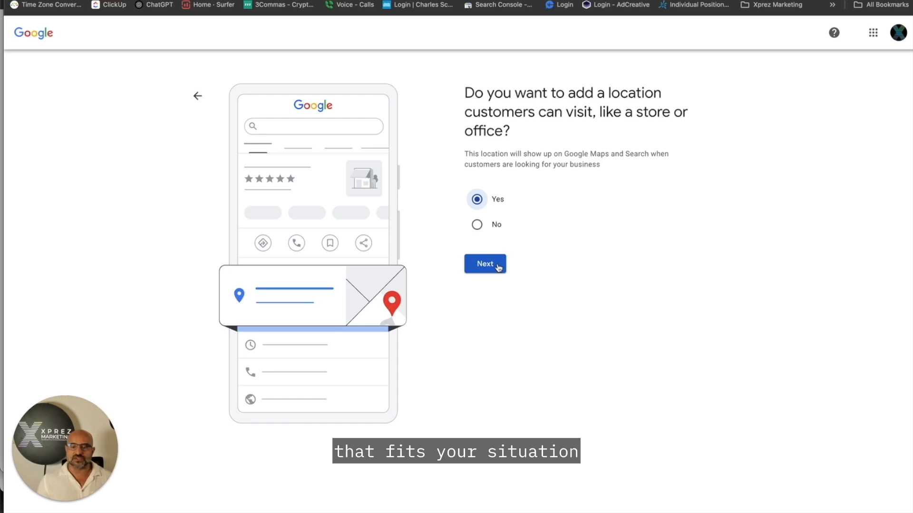
left_click(492, 264)
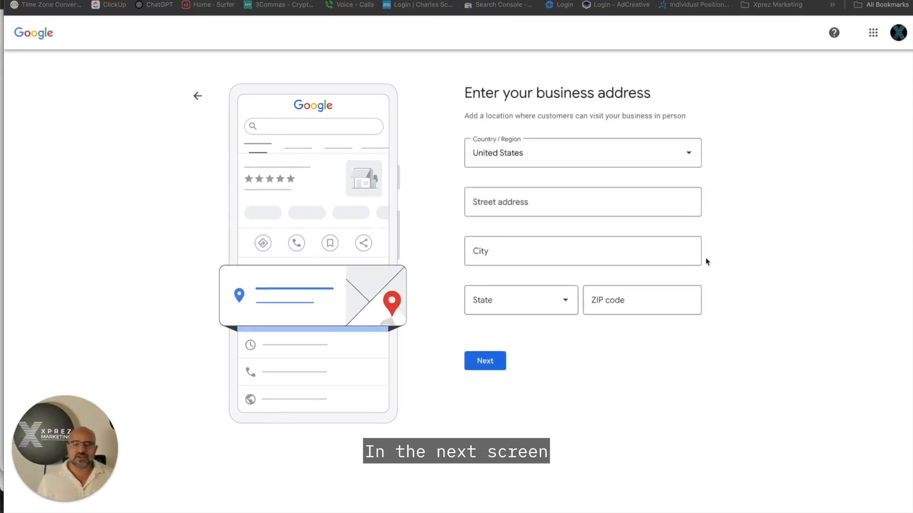
left_click(527, 192)
left_click(542, 203)
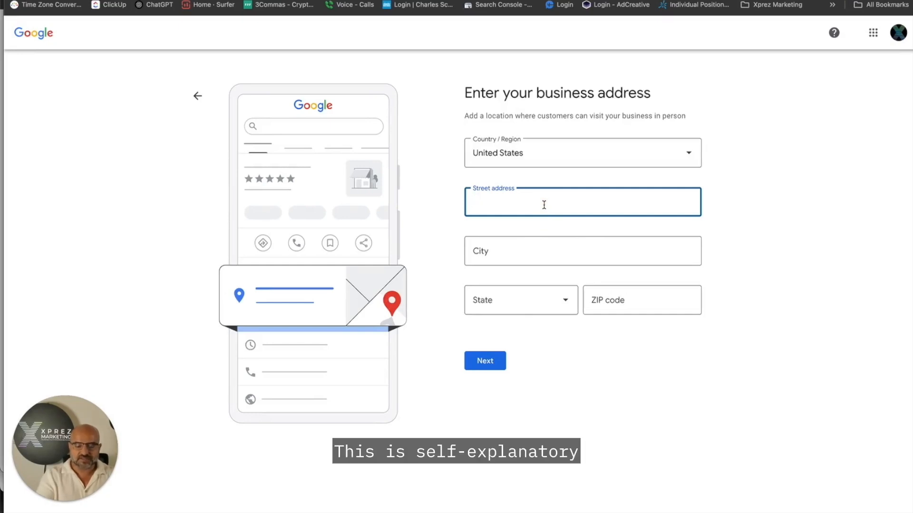
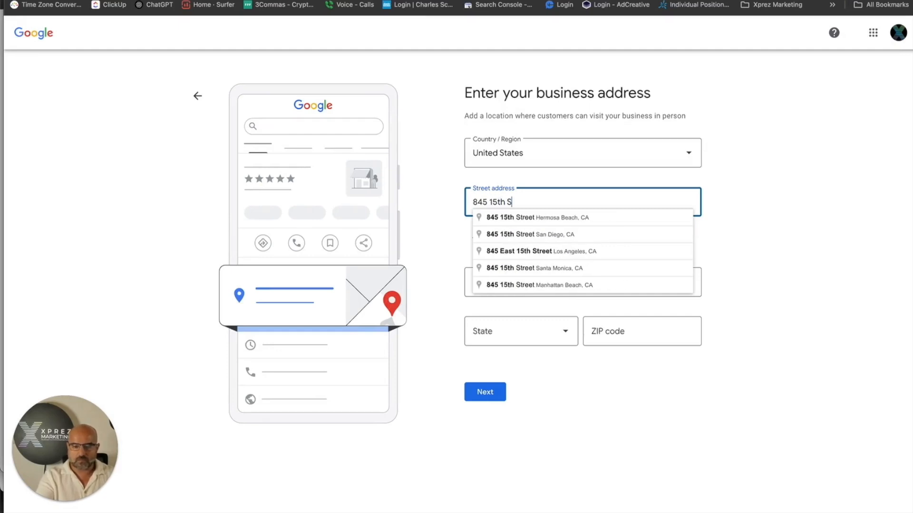
left_click(526, 233)
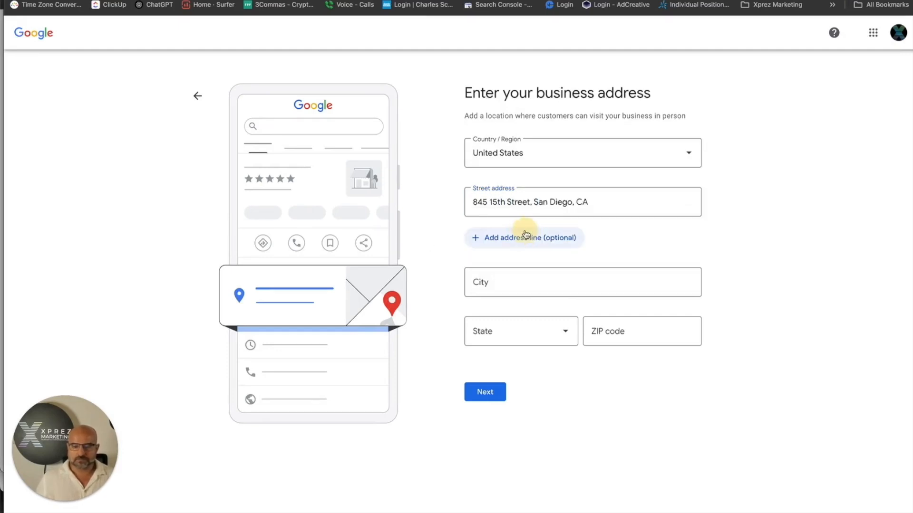
left_click(523, 238)
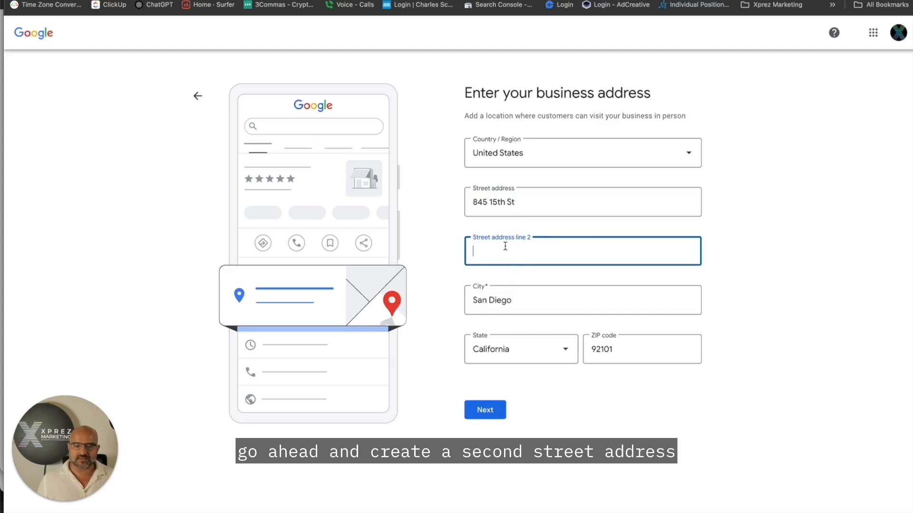
type("Suite 104")
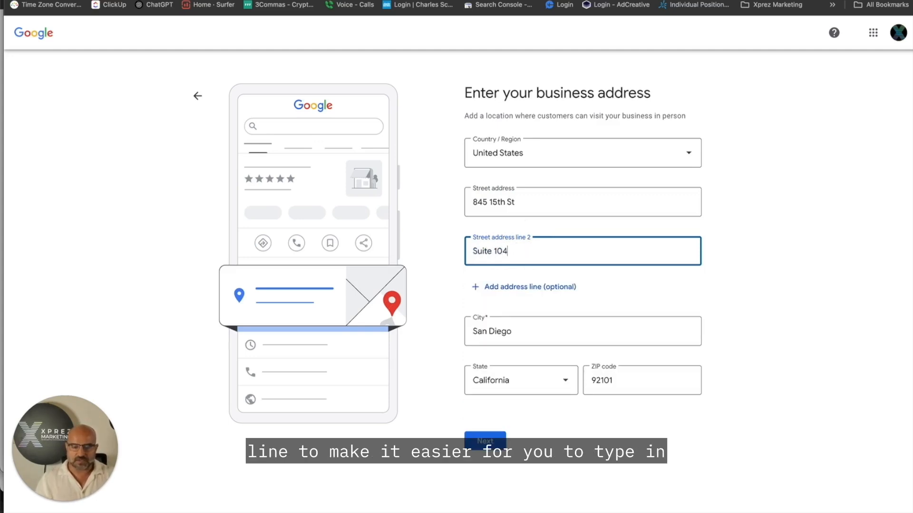
key("BackSpace")
type("3")
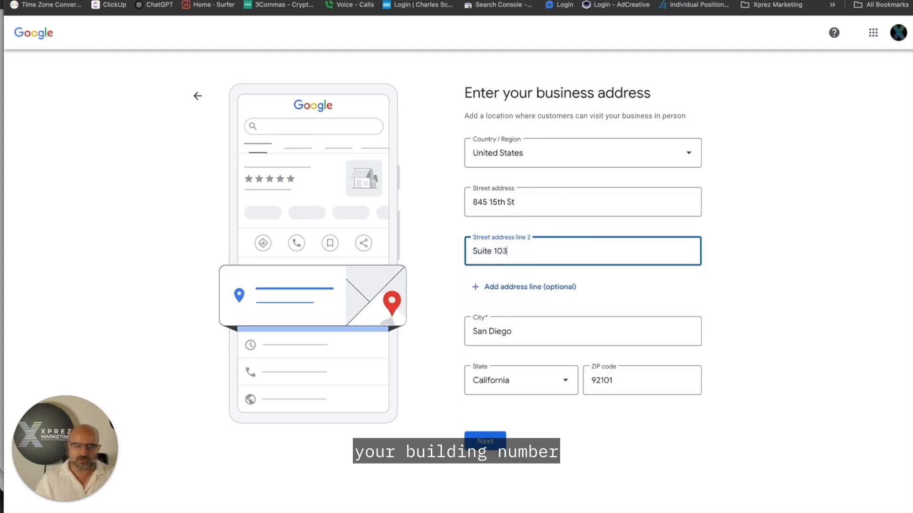
left_click(717, 268)
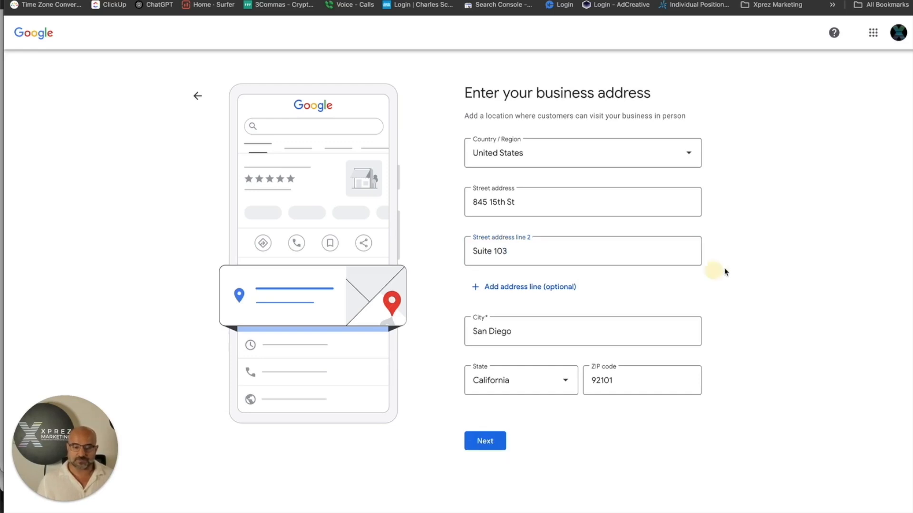
left_click(480, 442)
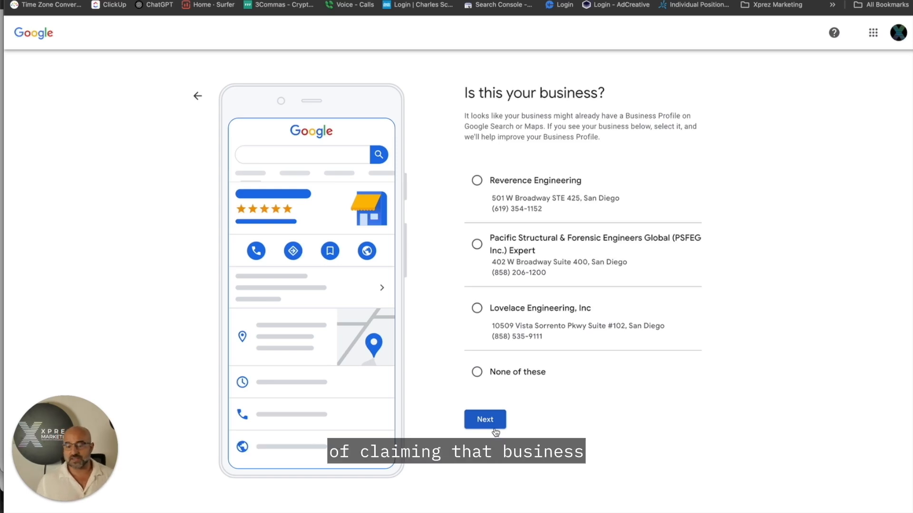
Choose 'None of these' among the suggested existing listings and continue
left_click(477, 372)
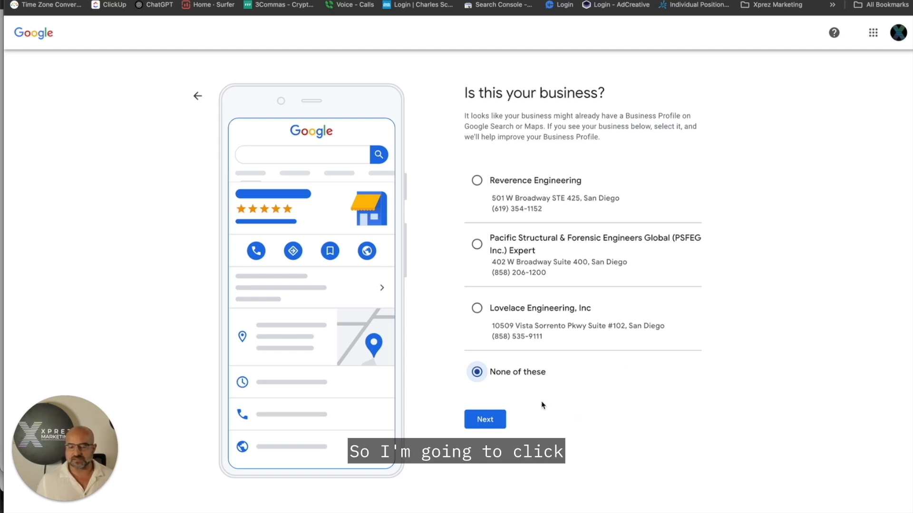
left_click(487, 419)
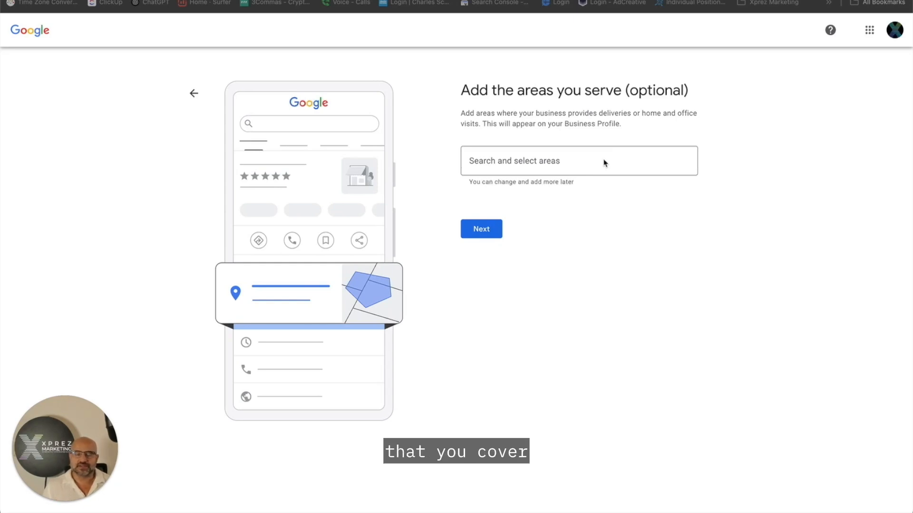
Add Manhattan, New York as a served area, then select the phone digits after +1
left_click(586, 162)
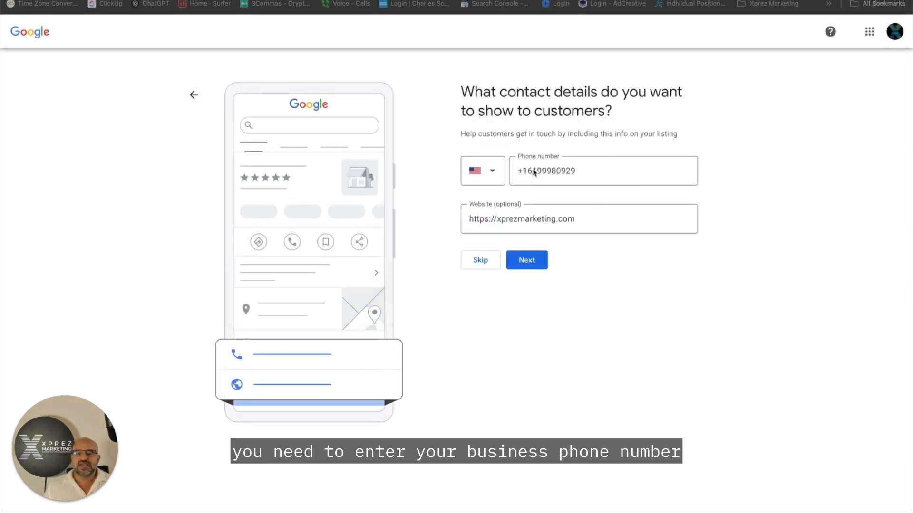
left_click_drag(527, 171, 610, 183)
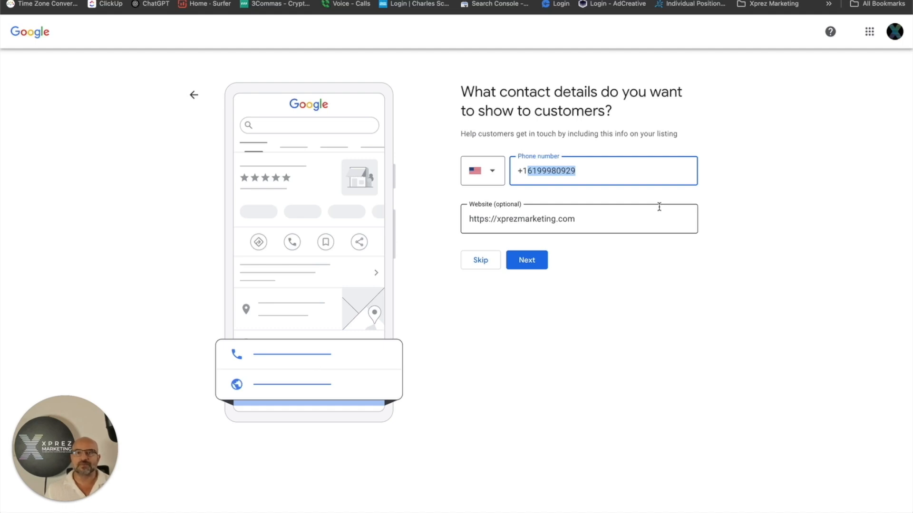
Keep the filled-in phone number and website, submit the contact details, and pick Yes for updates
left_click(601, 209)
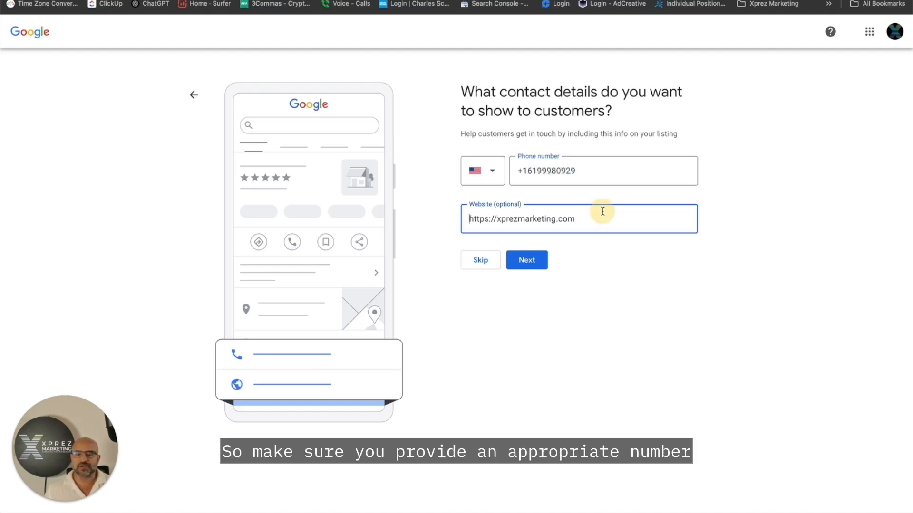
triple_click(487, 216)
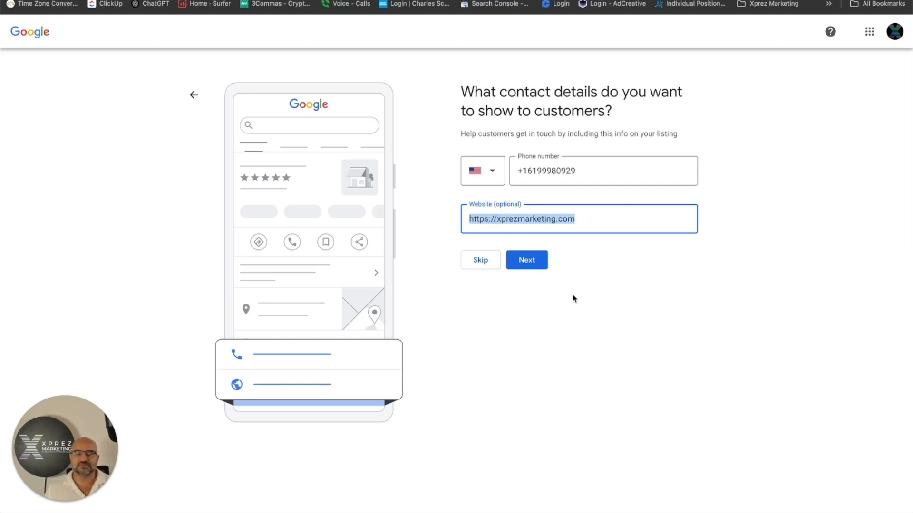
left_click(533, 263)
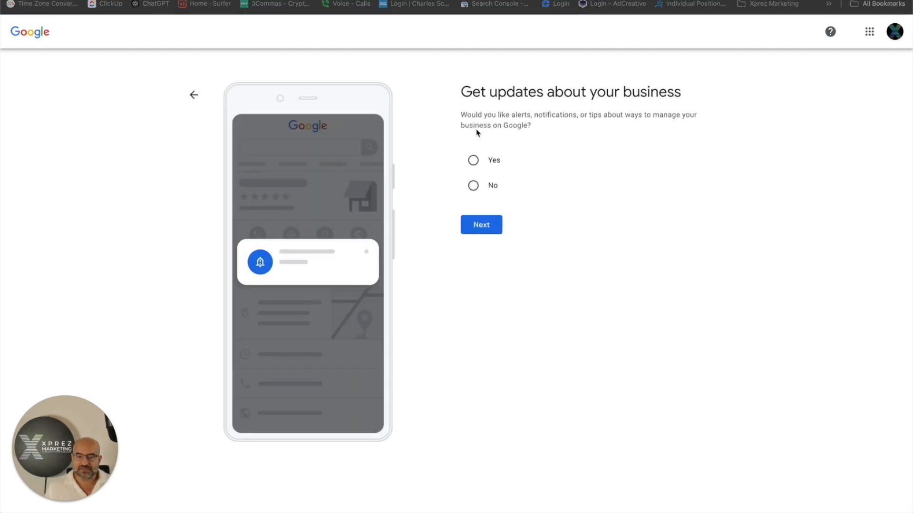
left_click(475, 161)
Submit Yes for alerts, notifications and tips about the business
left_click(636, 171)
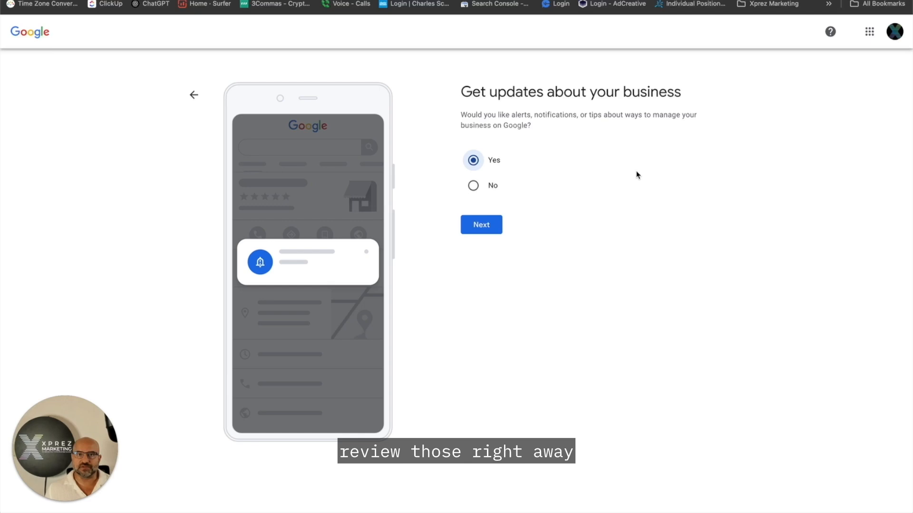
left_click(481, 225)
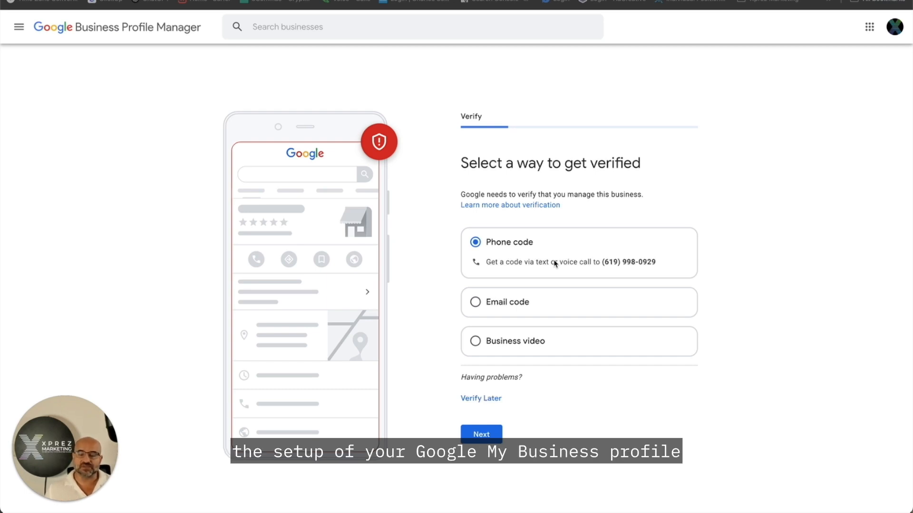
After previewing Email code and Business video, choose Phone code verification sent by text message
left_click(494, 303)
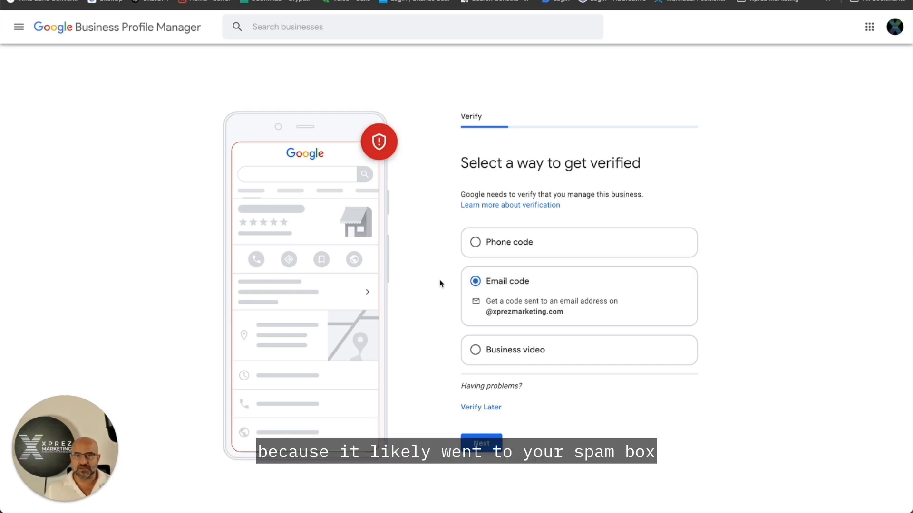
left_click(525, 350)
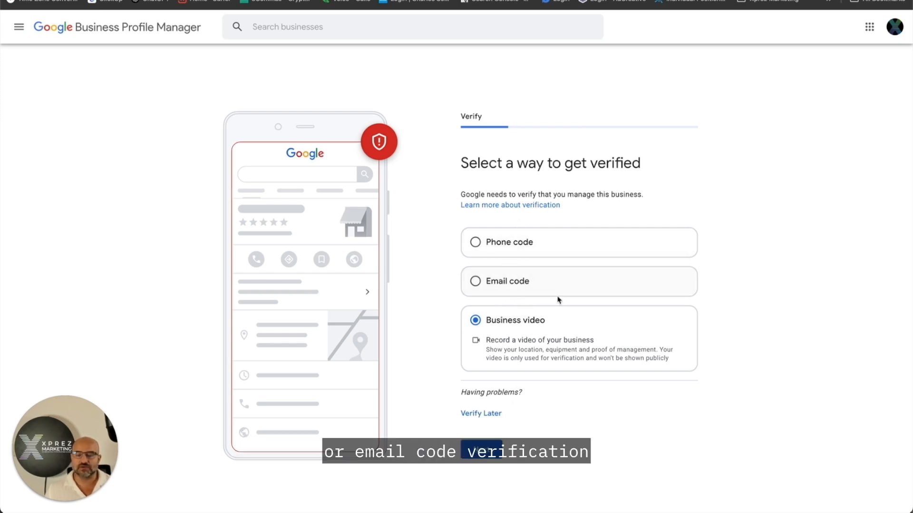
left_click(514, 252)
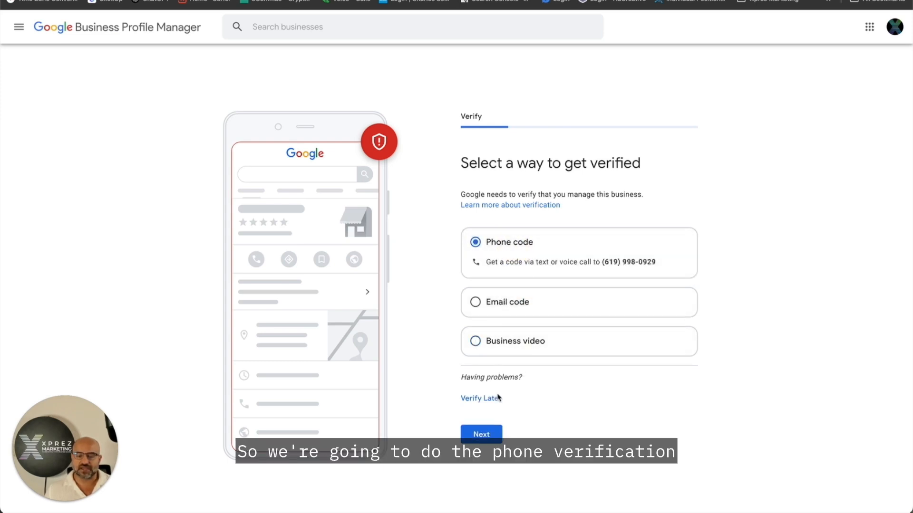
left_click(485, 435)
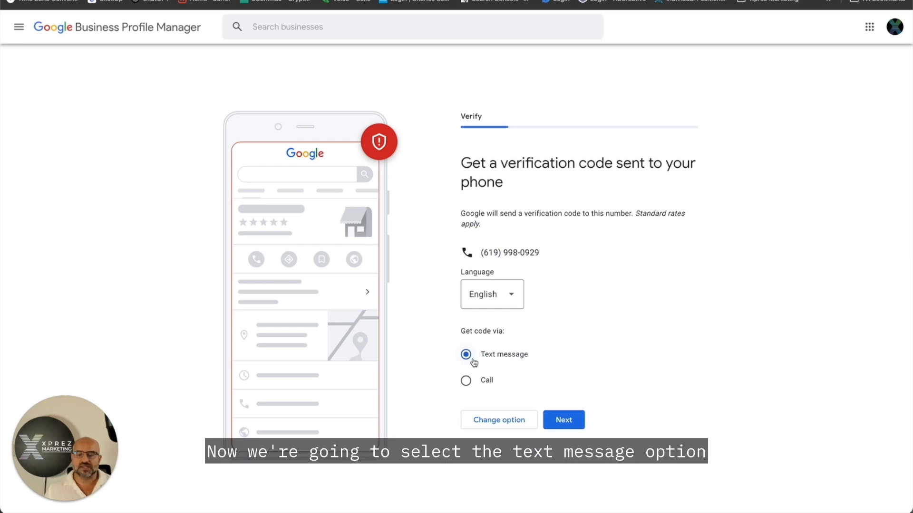
left_click(565, 419)
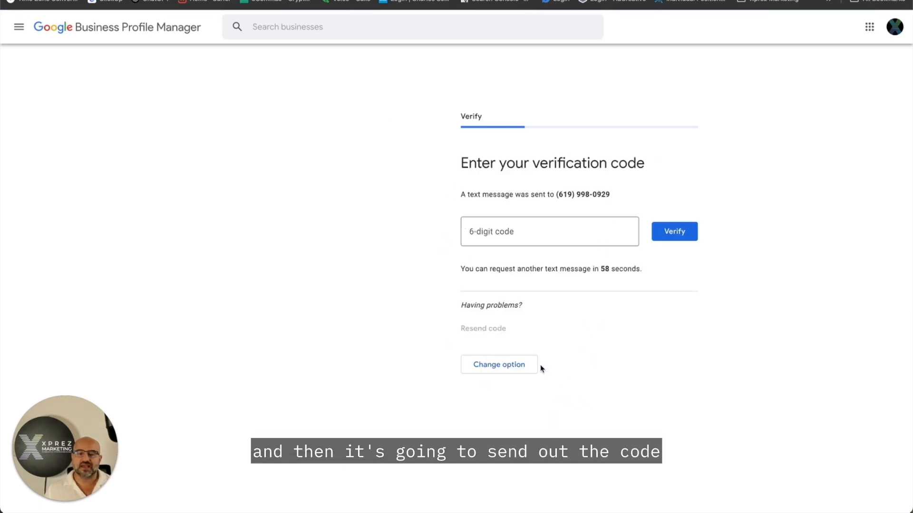
Enter the texted 6-digit verification code and bring up Xprez Marketing's business information
left_click(518, 239)
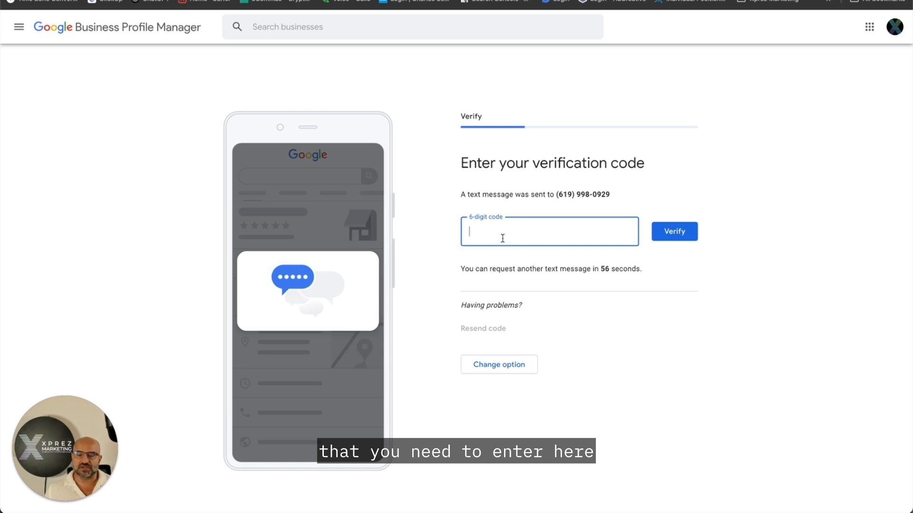
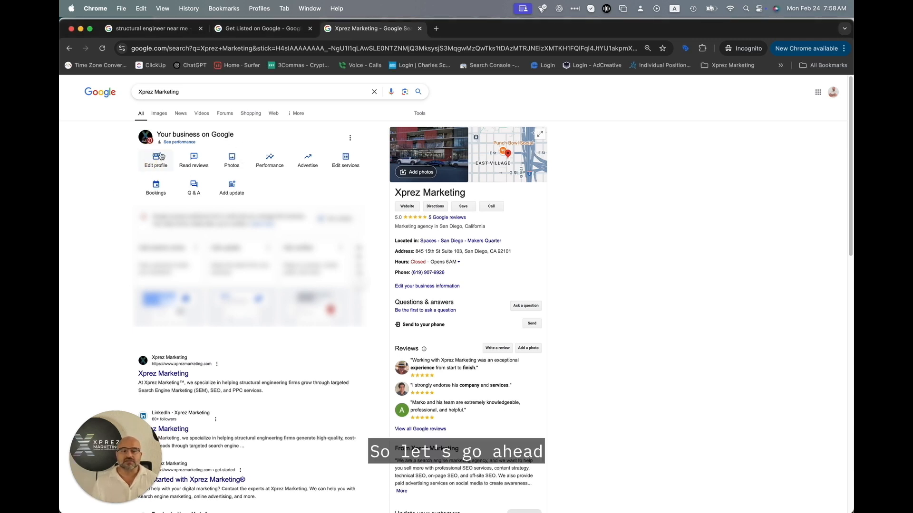
left_click(159, 159)
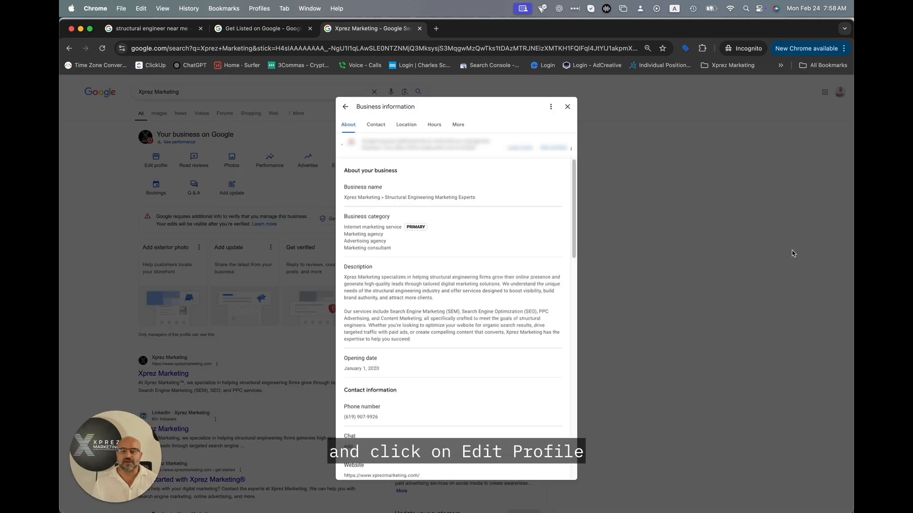
Review the Xprez Marketing business name and categories, closing both editors unchanged
left_click(390, 186)
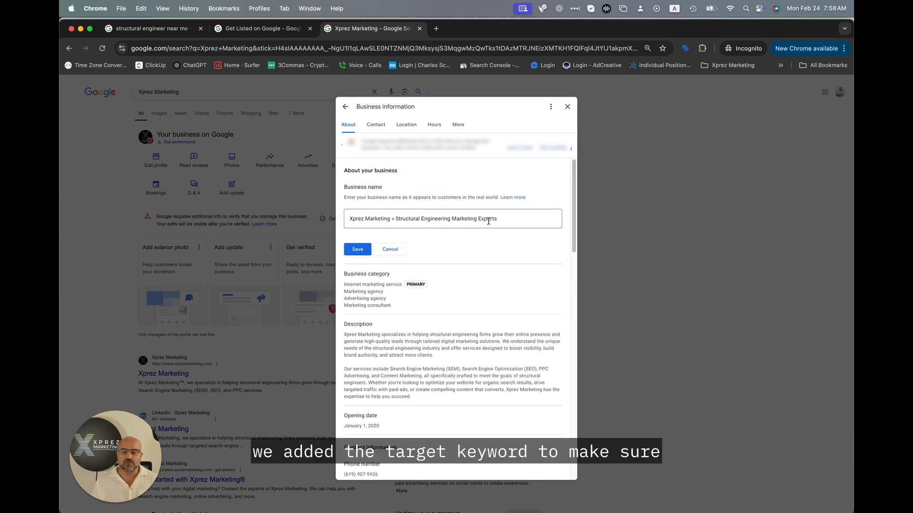
left_click(390, 249)
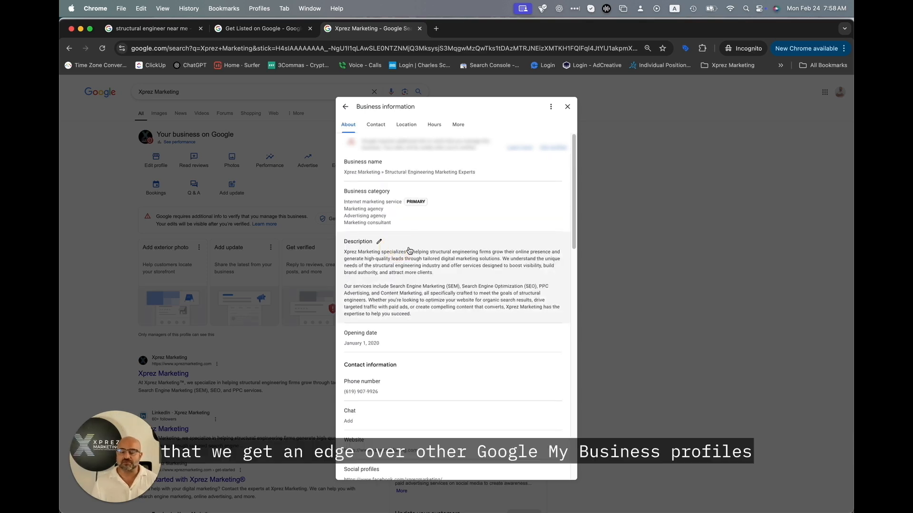
left_click(398, 192)
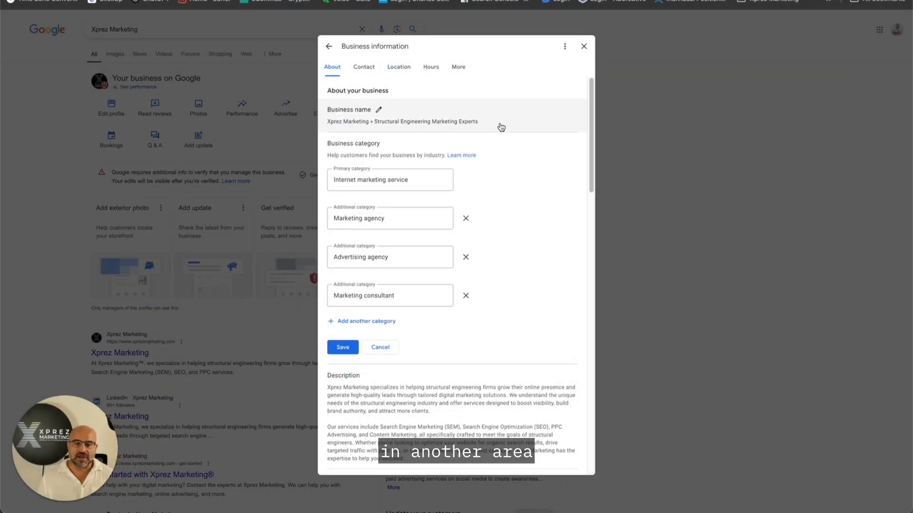
left_click(379, 348)
Replace the whole business description with SEM, SEO, PPC and content marketing text, and save
scroll(537, 217, "down", 1)
scroll(537, 218, "down", 1)
left_click(369, 120)
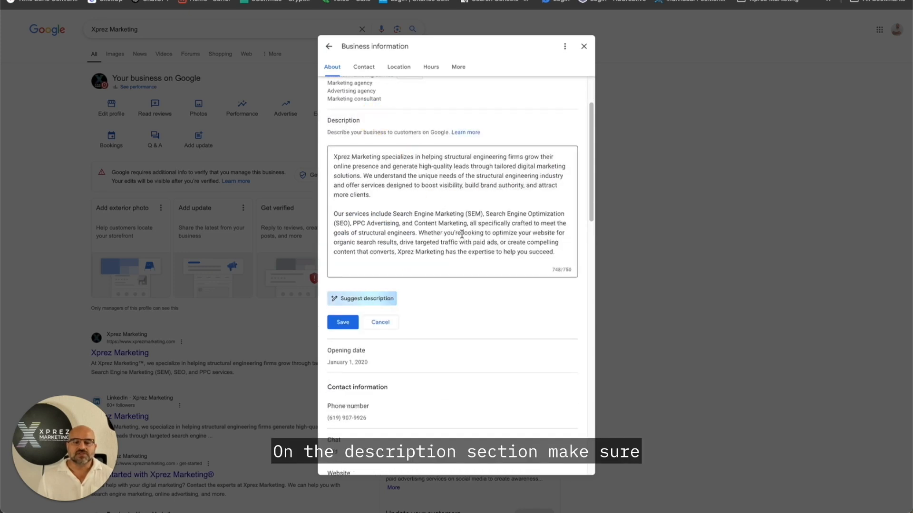
left_click_drag(334, 157, 593, 269)
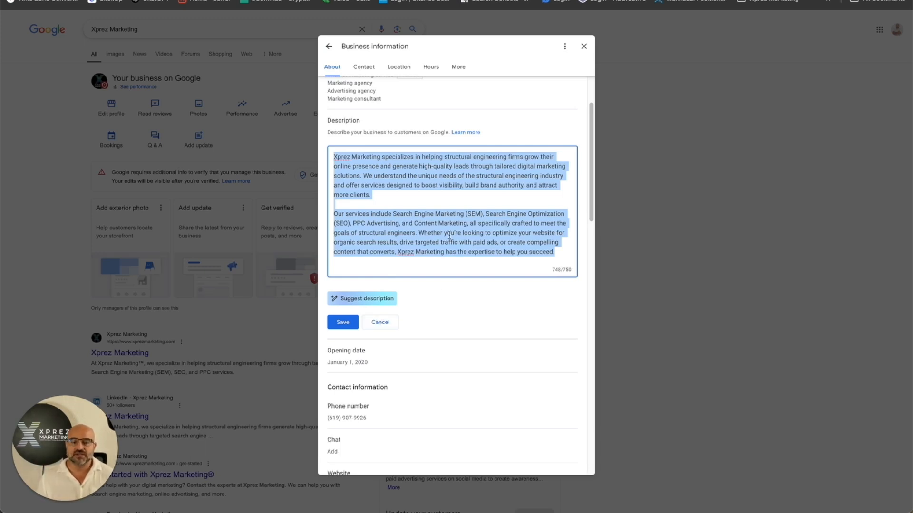
left_click(378, 322)
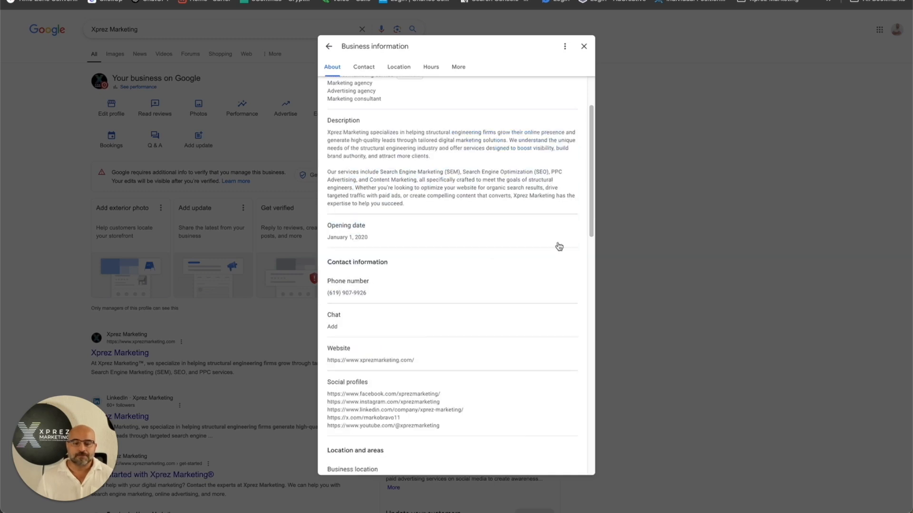
scroll(547, 247, "down", 3)
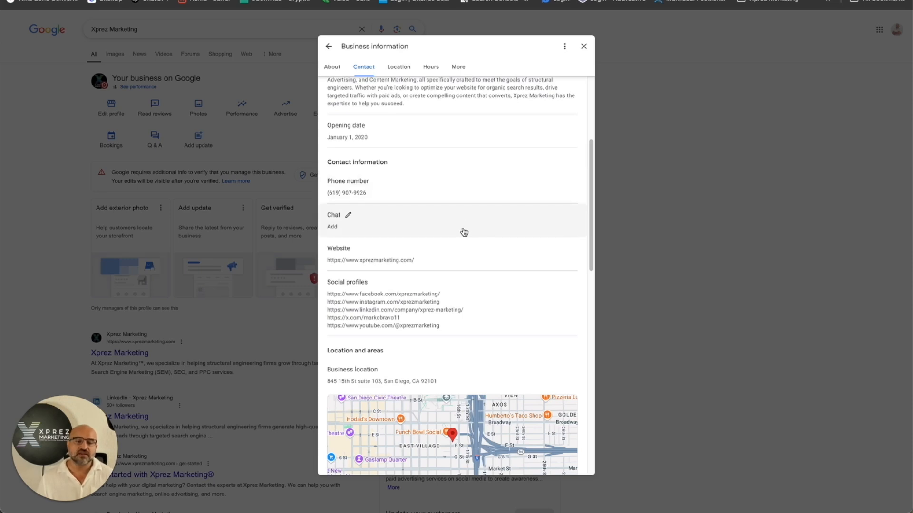
scroll(464, 231, "down", 1)
scroll(540, 248, "down", 15)
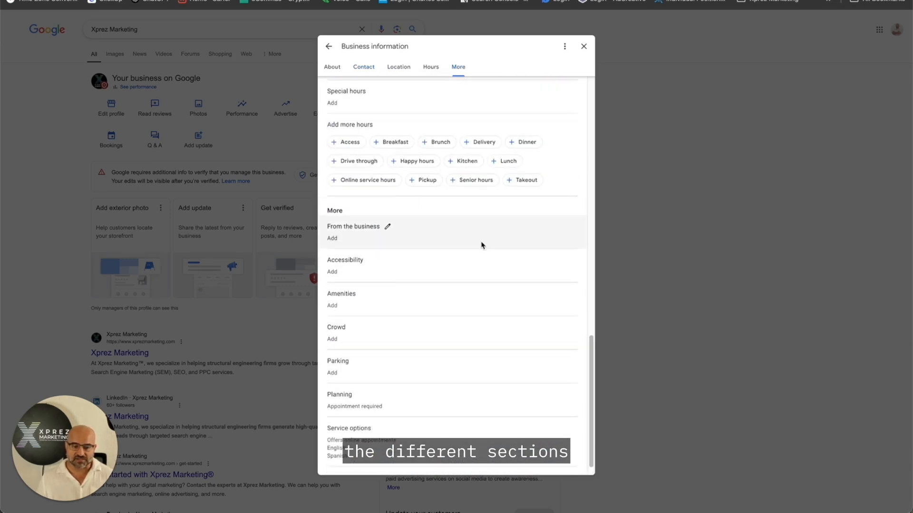
scroll(515, 184, "up", 15)
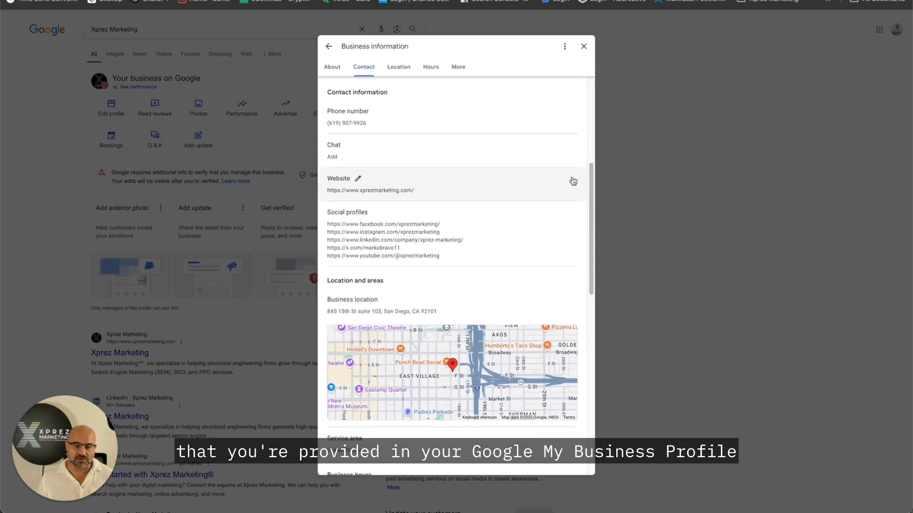
scroll(516, 197, "down", 1)
left_click(397, 129)
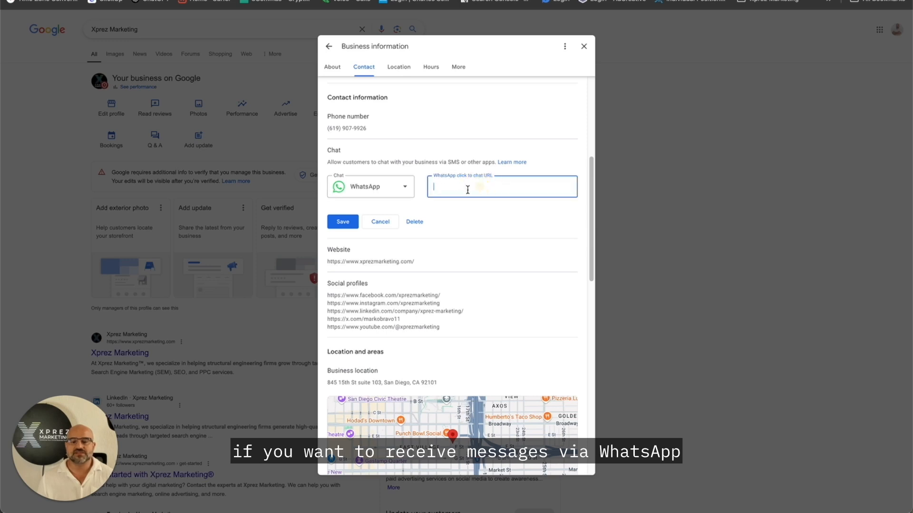
left_click(406, 190)
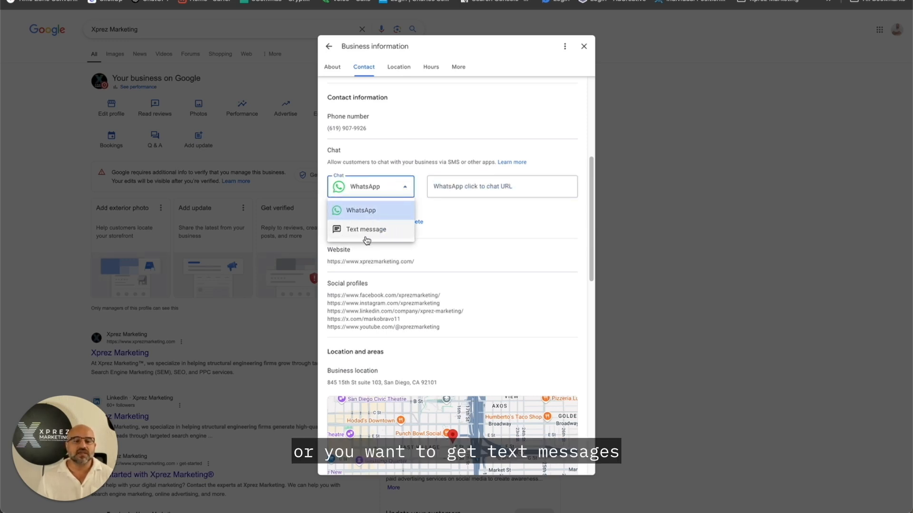
left_click(509, 178)
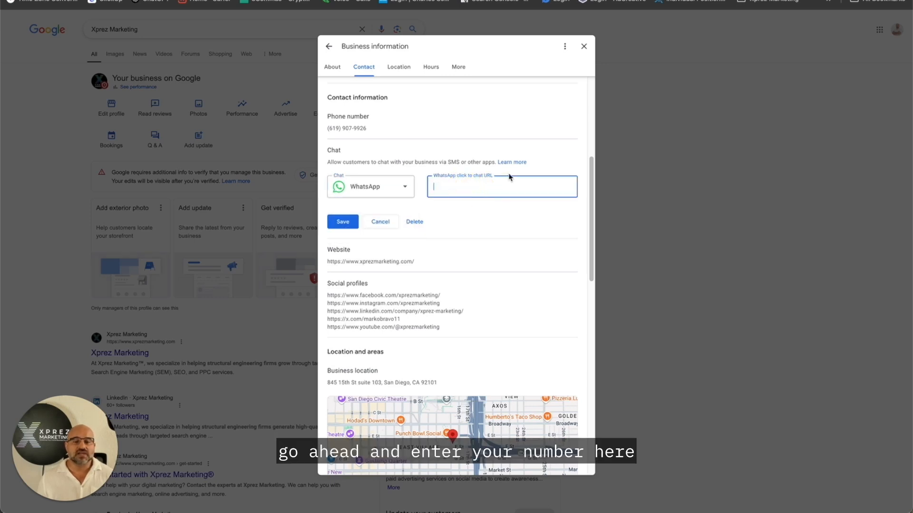
left_click(380, 222)
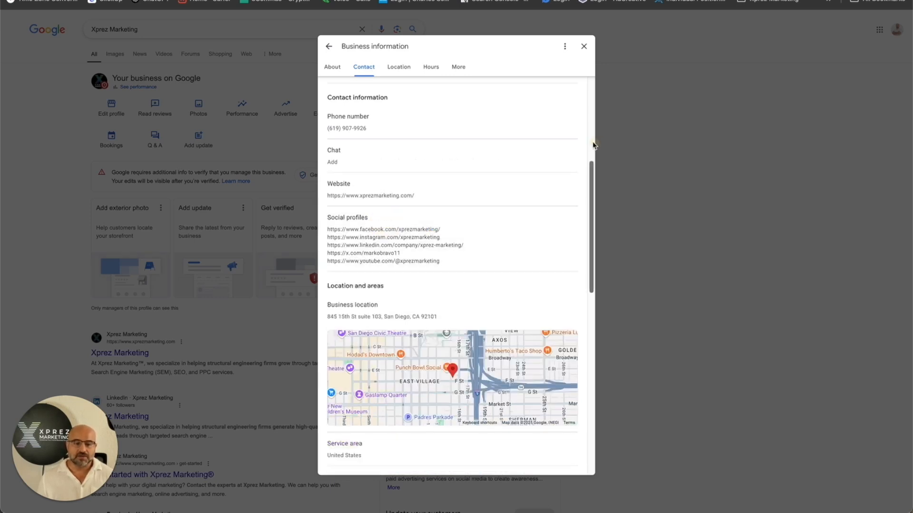
scroll(496, 199, "down", 2)
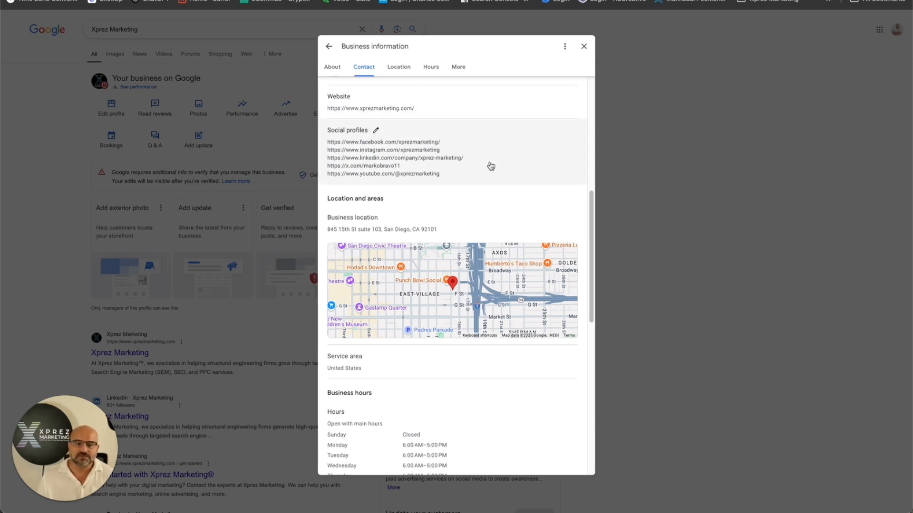
left_click(462, 170)
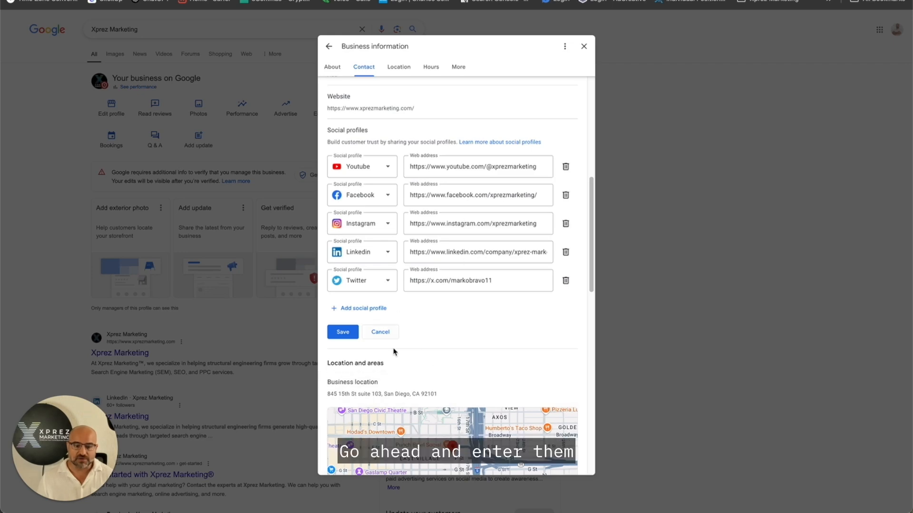
left_click(381, 337)
scroll(545, 238, "down", 2)
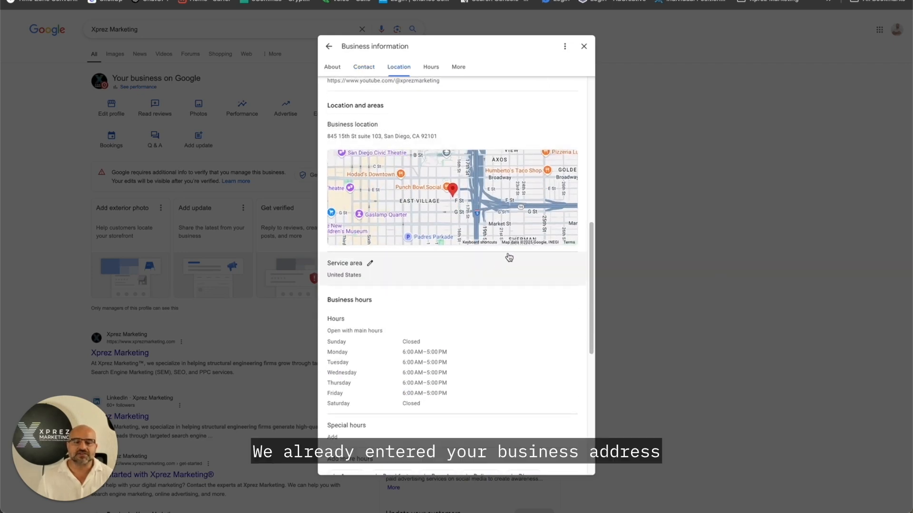
Scroll past Location and Hours to More and open the 'From the business' ownership attributes
scroll(514, 257, "down", 1)
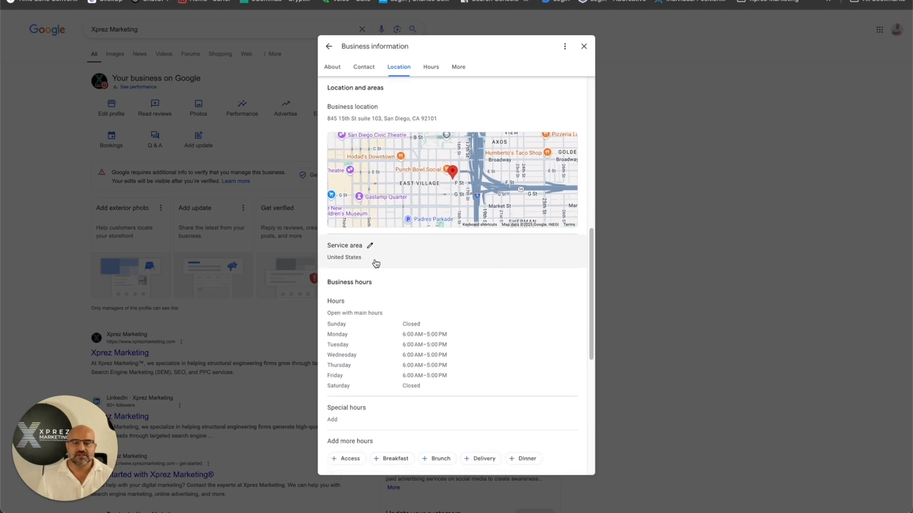
scroll(405, 232, "down", 3)
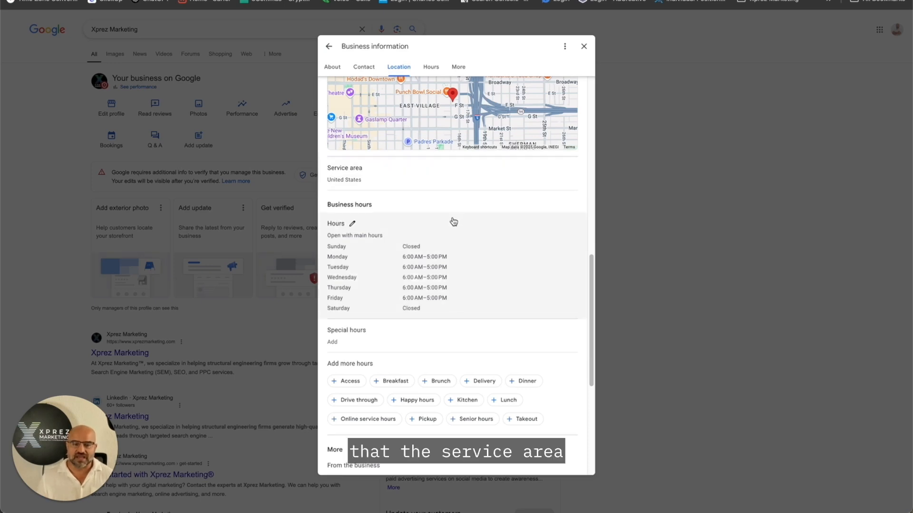
scroll(452, 224, "down", 2)
scroll(478, 232, "down", 1)
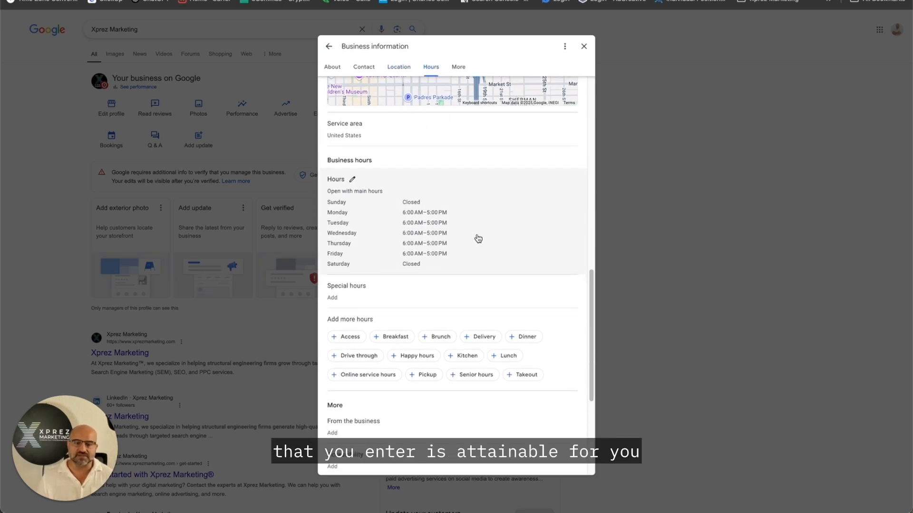
scroll(480, 247, "down", 2)
scroll(481, 249, "down", 3)
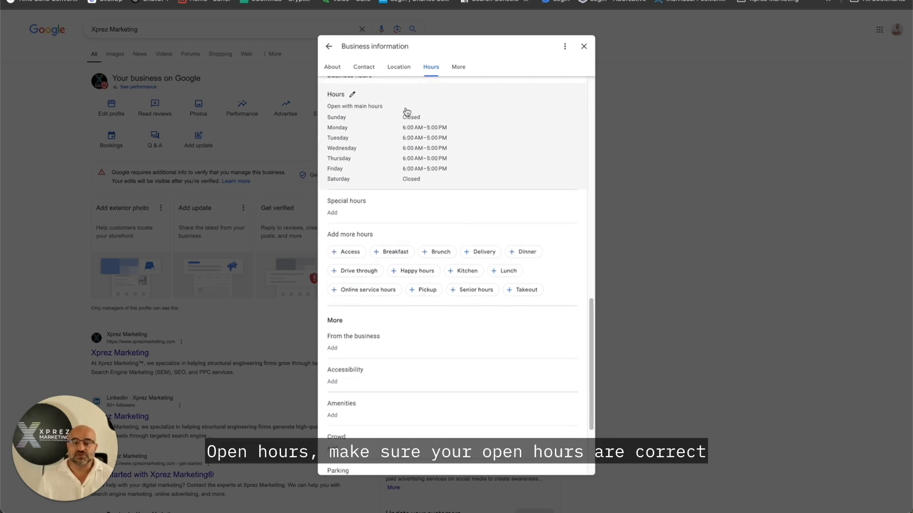
scroll(502, 230, "down", 2)
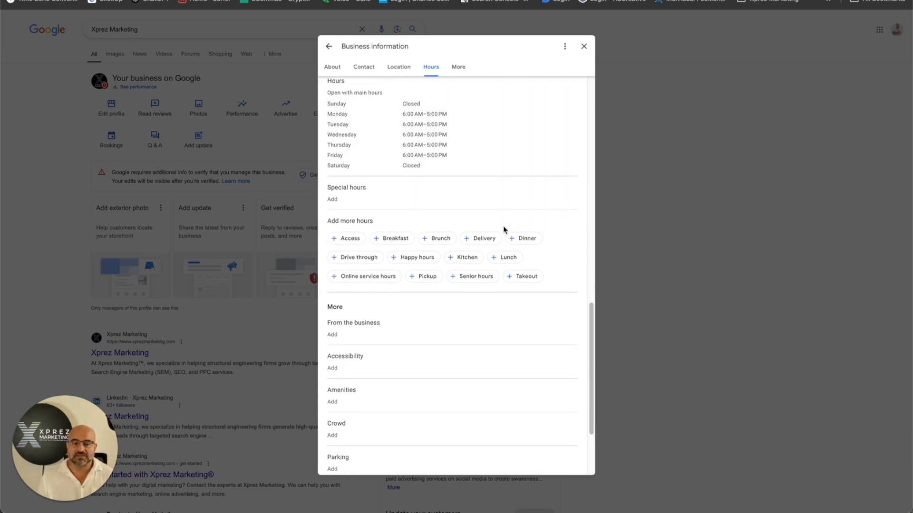
scroll(460, 160, "down", 2)
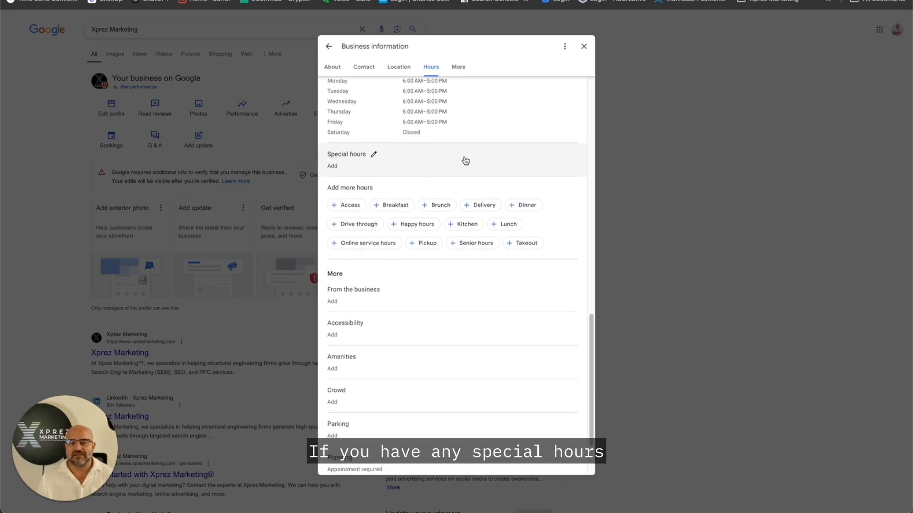
scroll(575, 198, "down", 1)
scroll(535, 177, "down", 1)
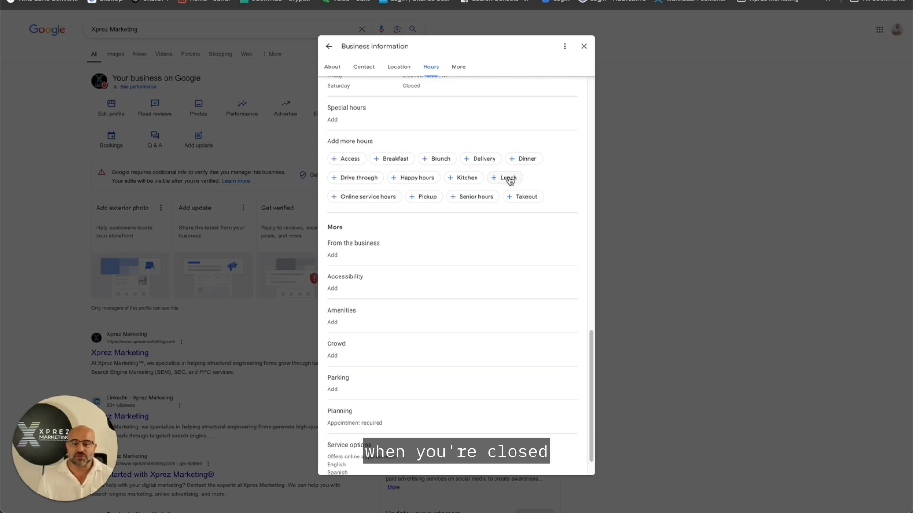
scroll(556, 200, "down", 1)
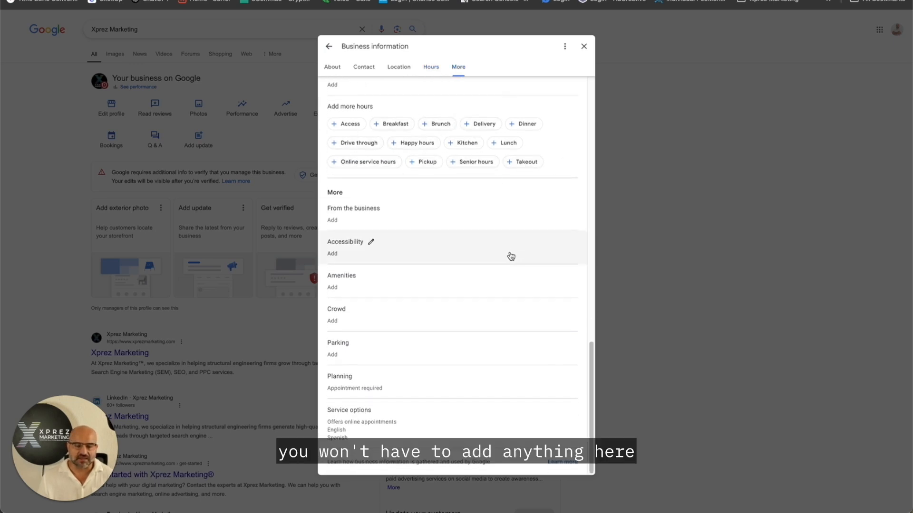
left_click(389, 212)
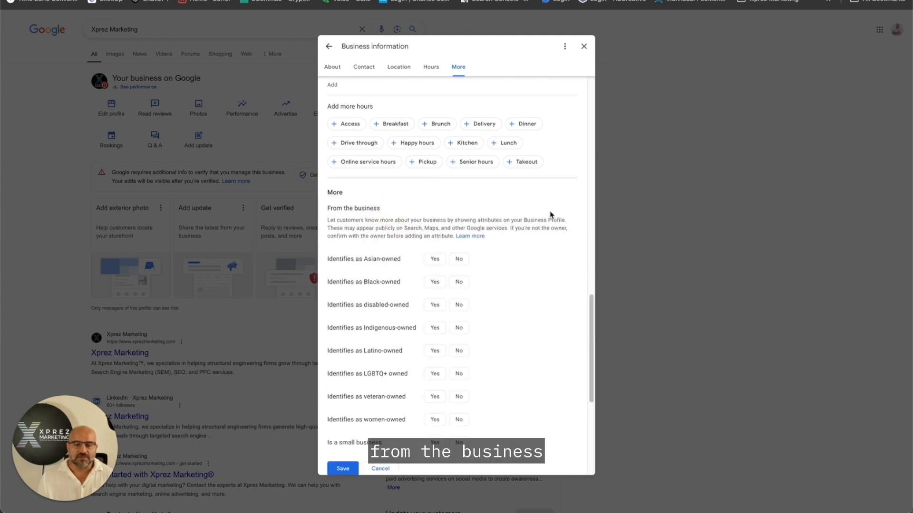
Cancel the ownership attributes unanswered and open the Planning 'Appointment required' setting
scroll(542, 227, "down", 3)
scroll(389, 301, "up", 1)
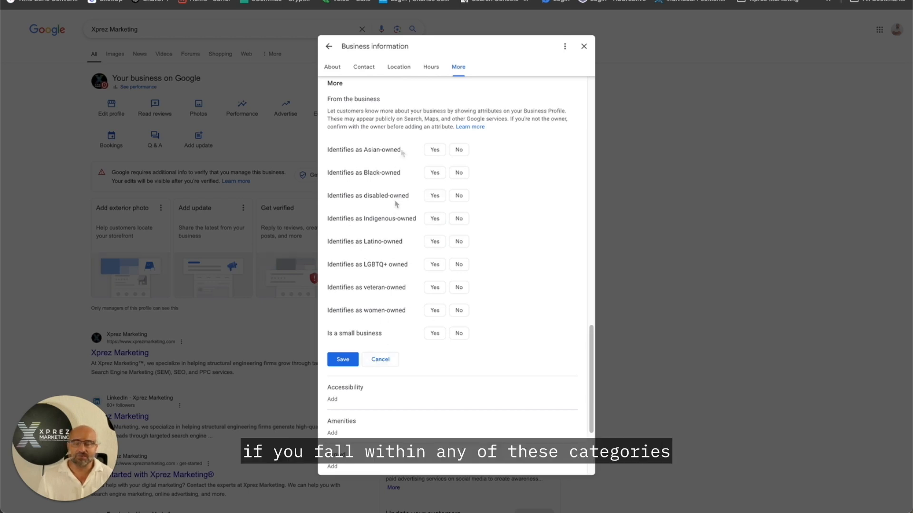
left_click(379, 361)
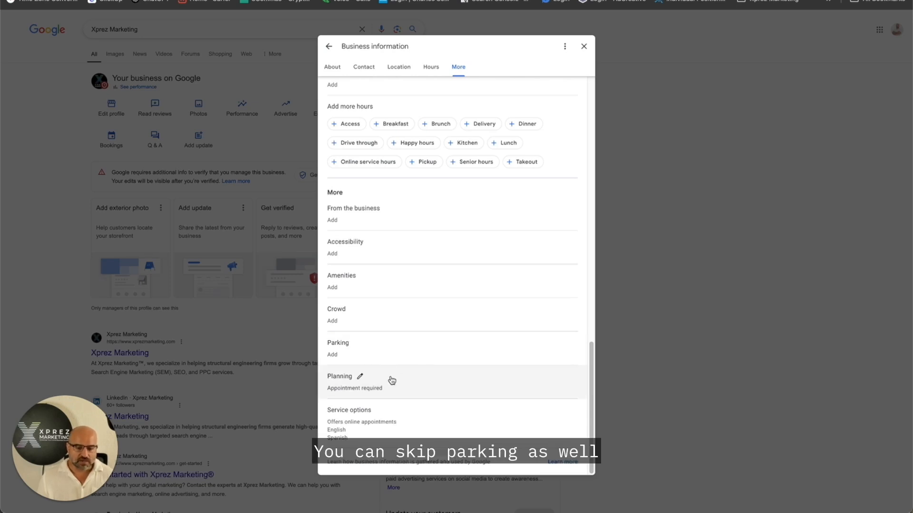
left_click(364, 378)
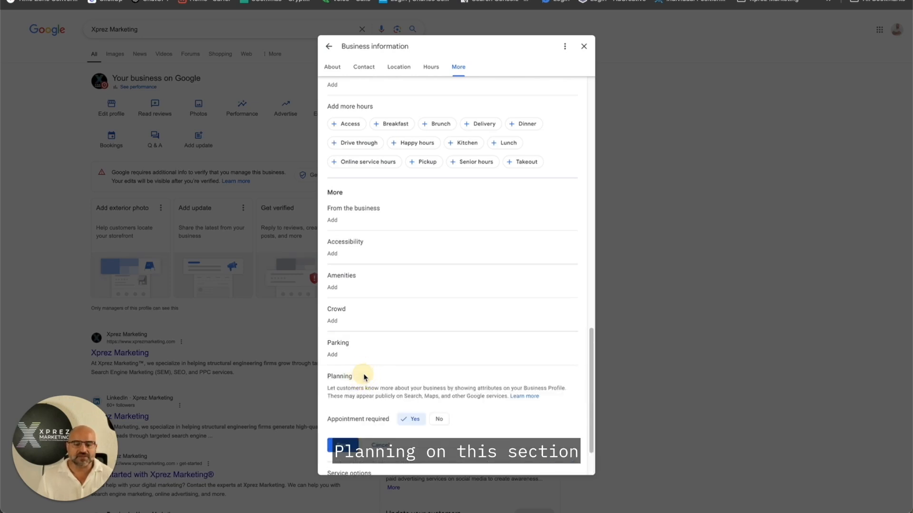
Leave Appointment required unchanged; save service options: online appointments, English and Spanish assistance
scroll(585, 328, "down", 2)
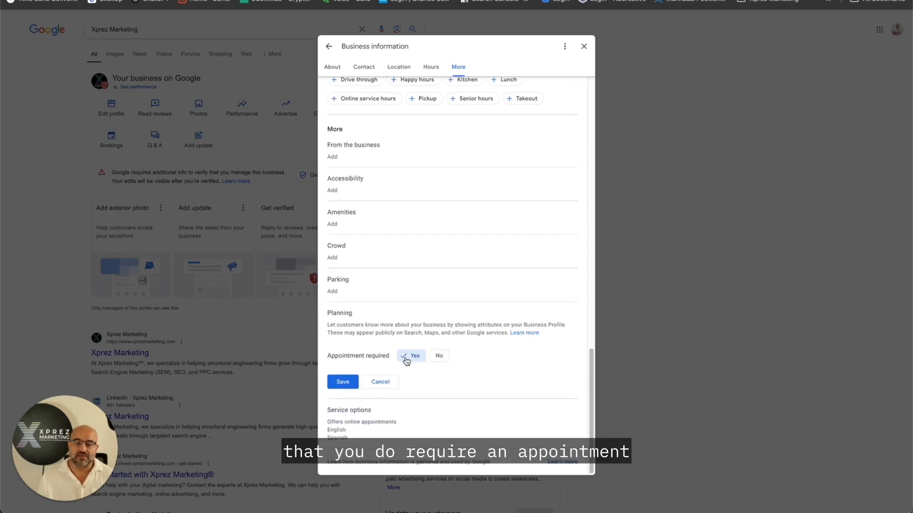
left_click(386, 384)
left_click(427, 409)
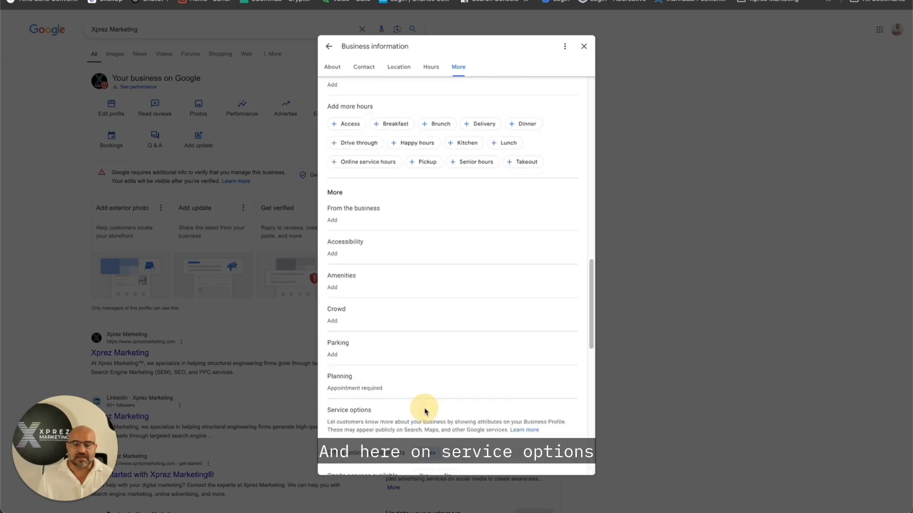
scroll(449, 388, "down", 8)
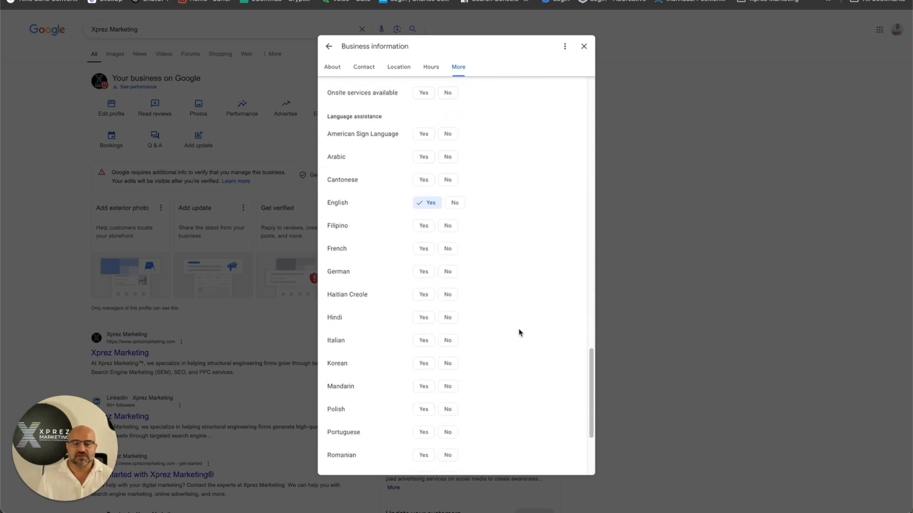
scroll(520, 332, "up", 4)
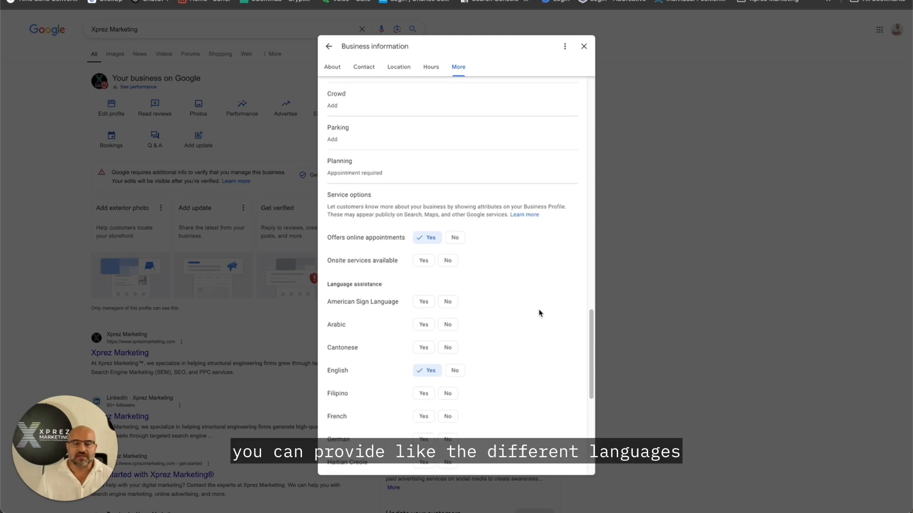
scroll(532, 300, "down", 3)
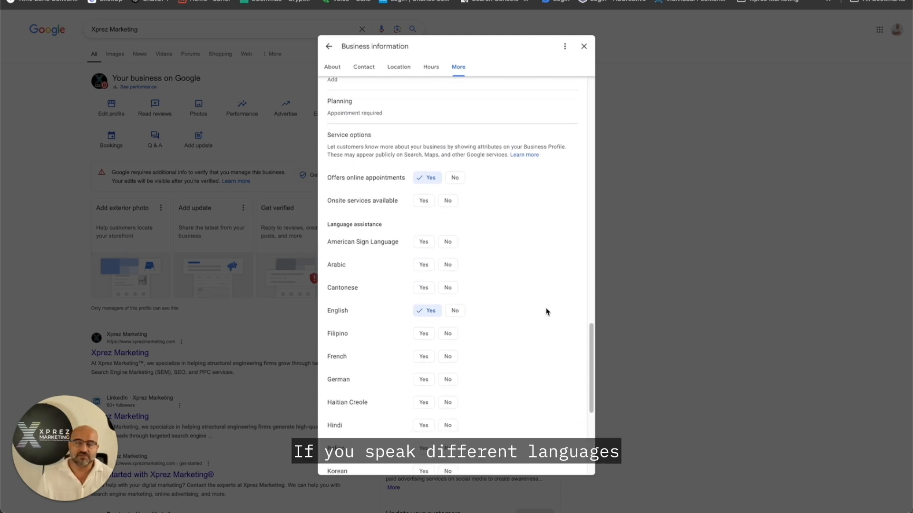
scroll(546, 312, "down", 10)
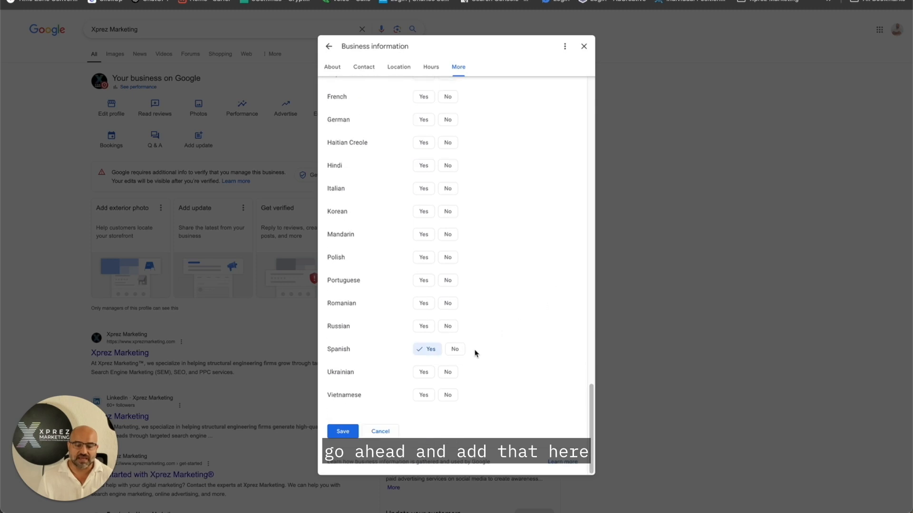
scroll(492, 314, "up", 10)
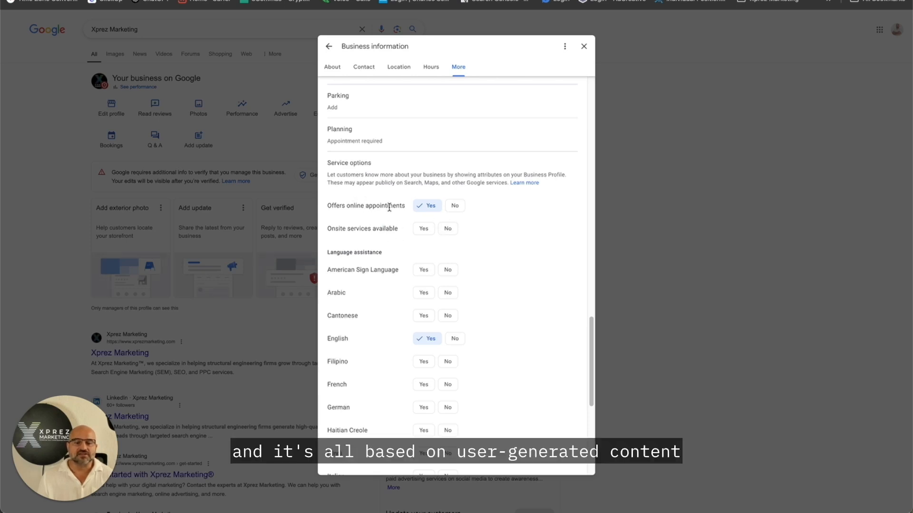
scroll(521, 266, "down", 4)
scroll(516, 290, "up", 5)
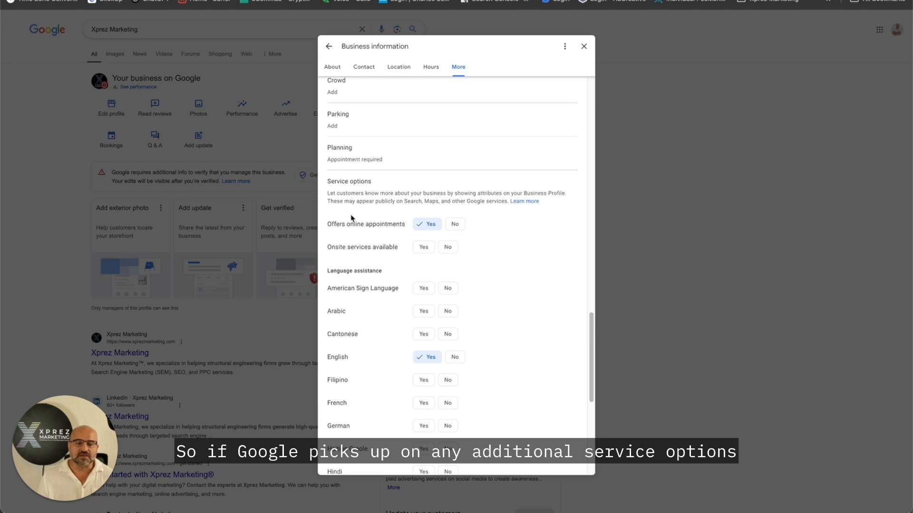
scroll(537, 268, "down", 1)
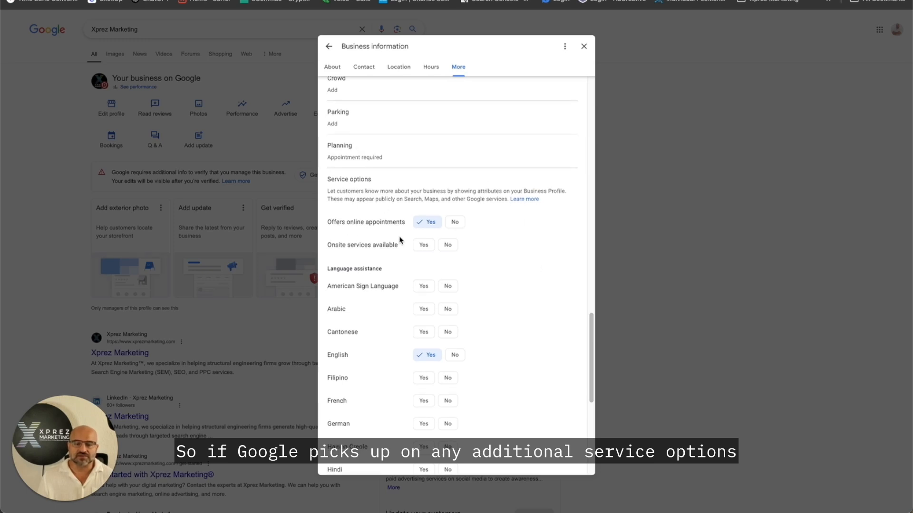
scroll(517, 238, "down", 6)
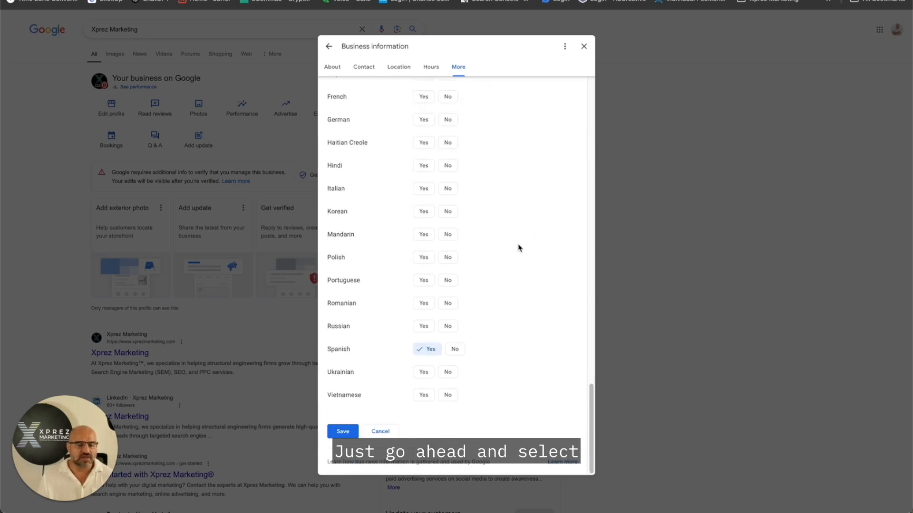
left_click(385, 431)
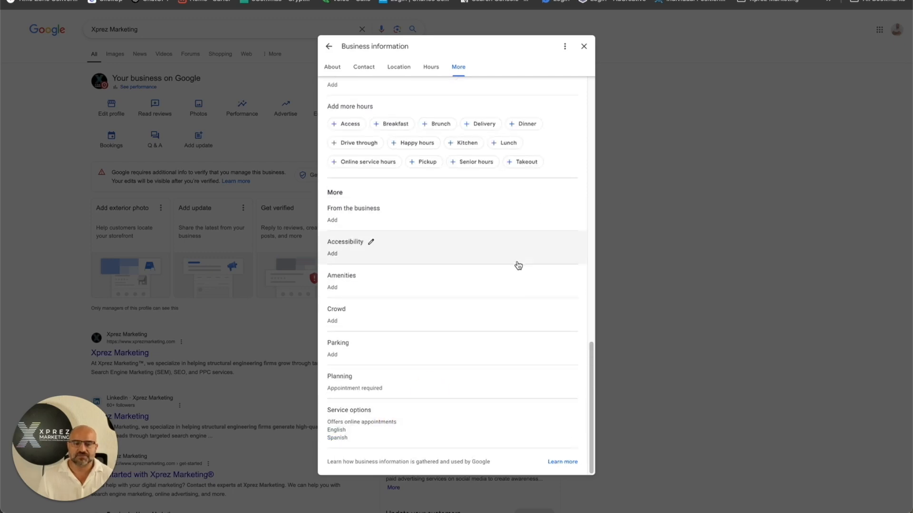
scroll(523, 252, "up", 10)
scroll(561, 143, "up", 10)
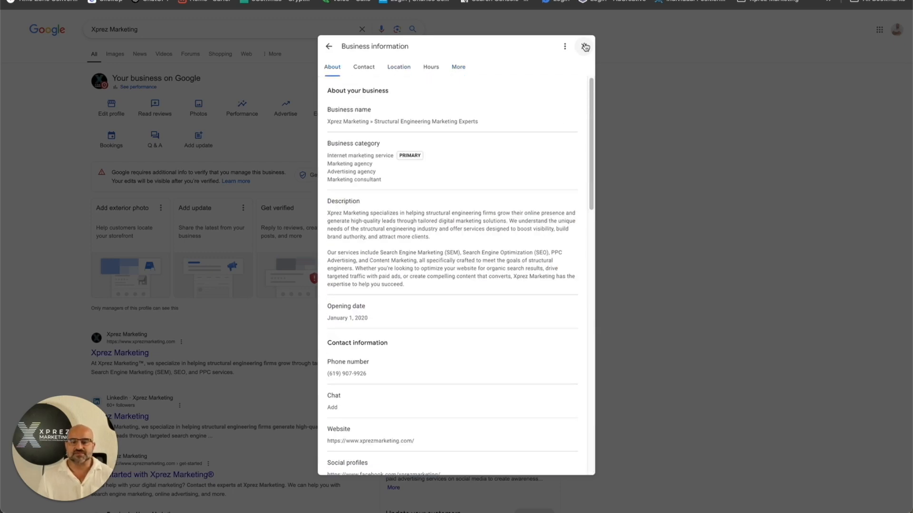
Close business information, check Performance, then open Edit services and the Bookings setup
left_click(583, 46)
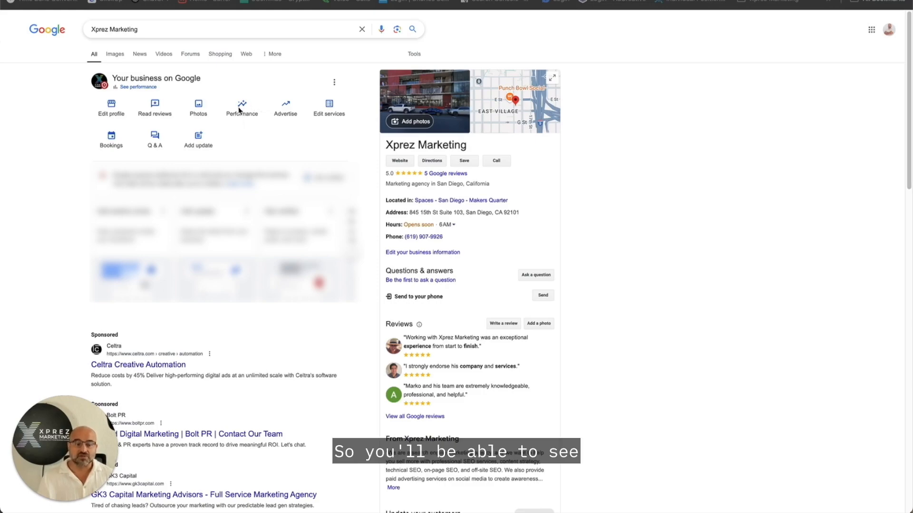
left_click(242, 109)
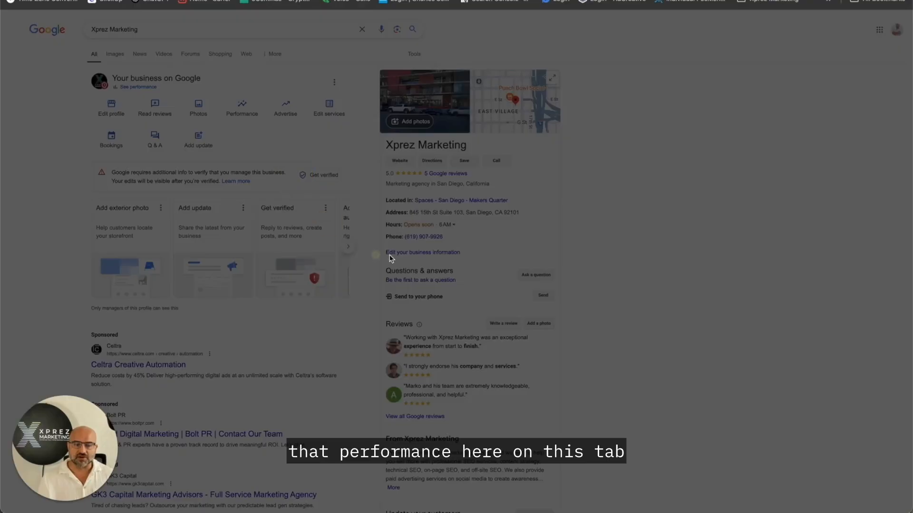
left_click(807, 130)
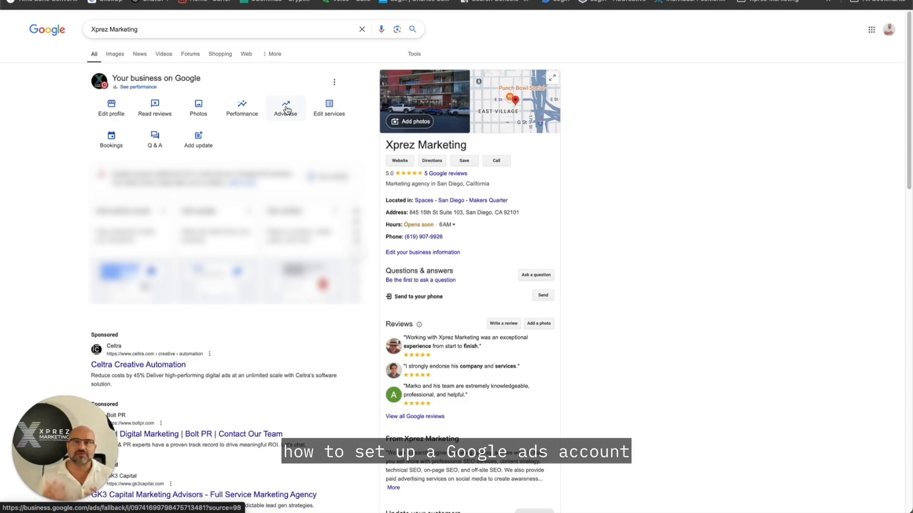
left_click(329, 107)
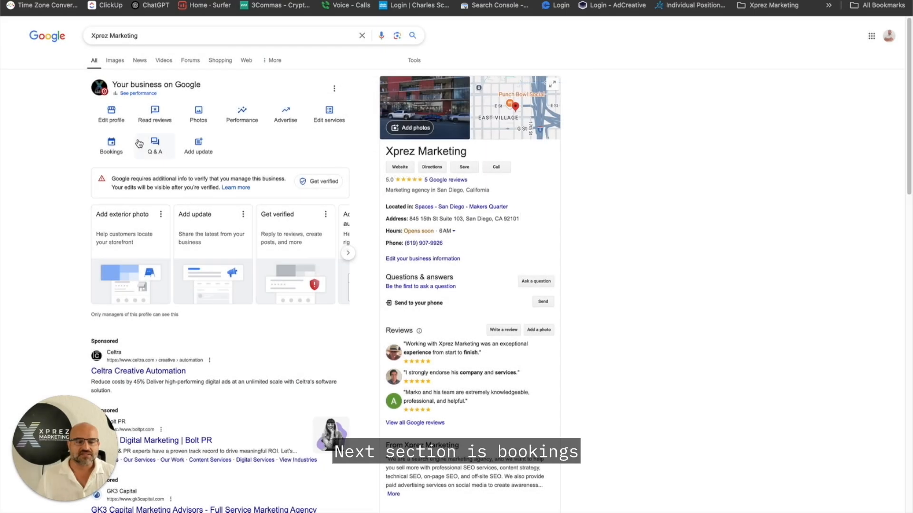
left_click(110, 153)
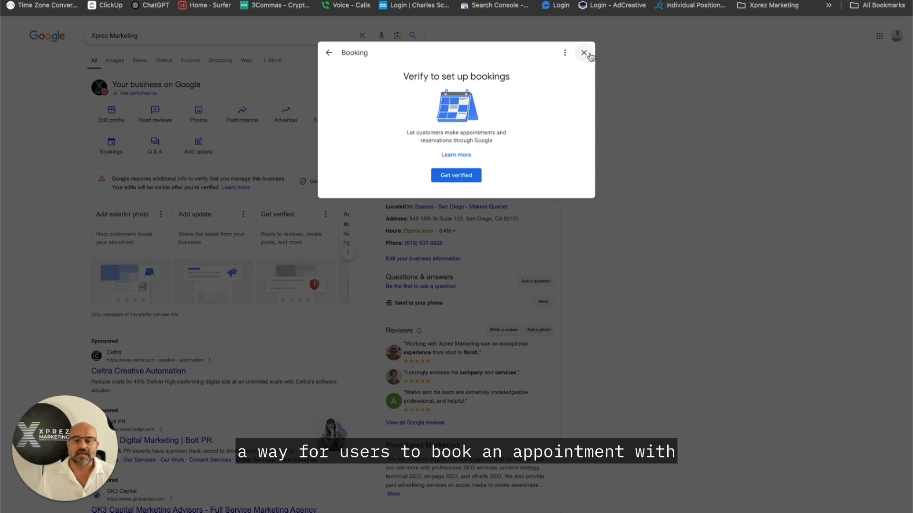
left_click(588, 55)
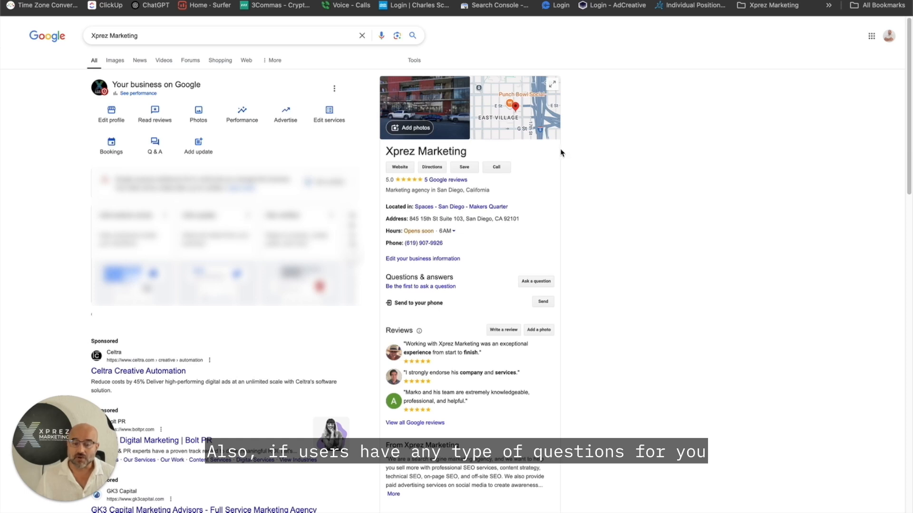
Check the empty Questions & answers panel, close it, and scroll the profile panel
left_click(159, 144)
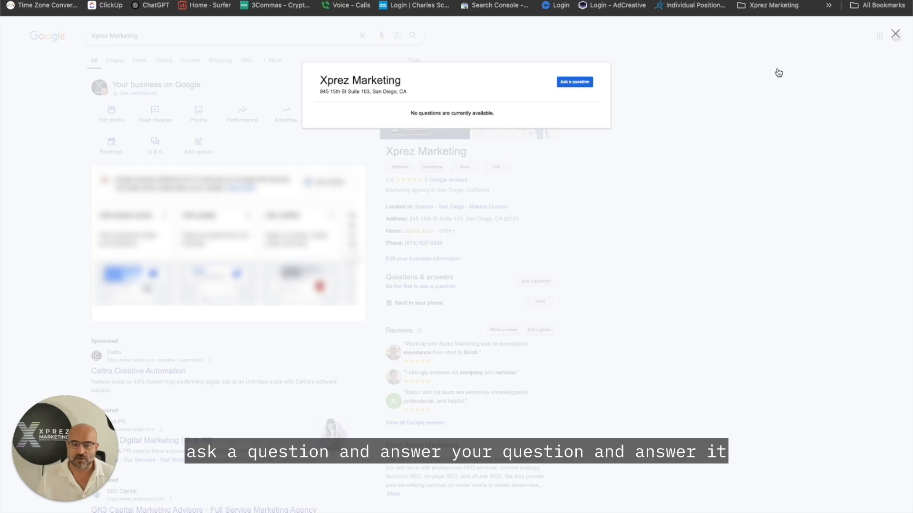
left_click(593, 180)
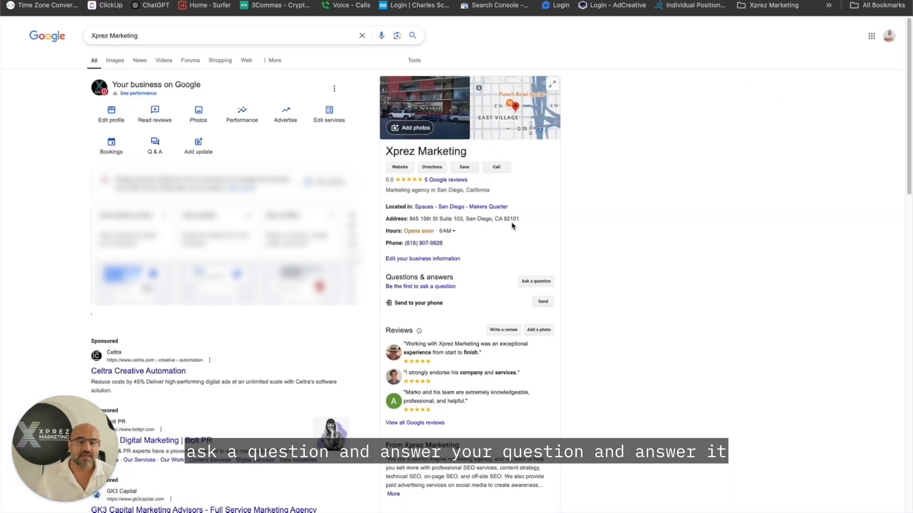
scroll(472, 203, "down", 4)
scroll(428, 114, "up", 1)
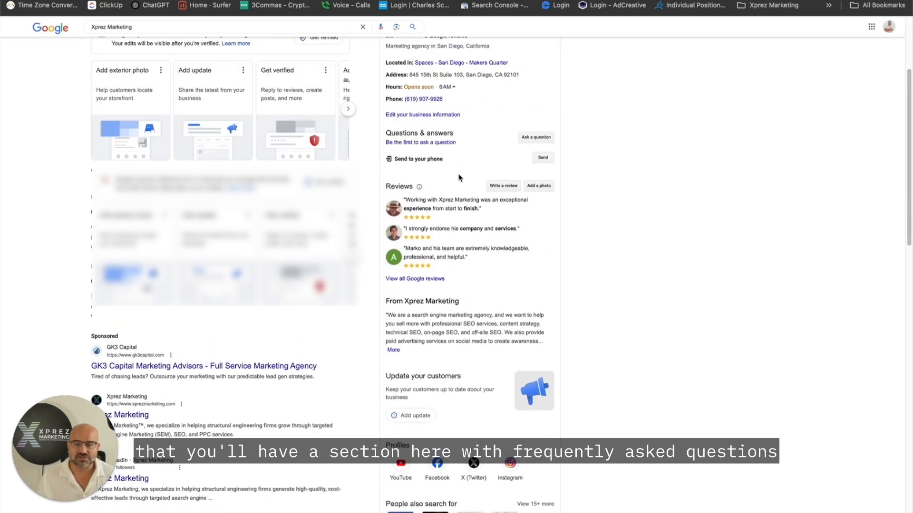
scroll(459, 175, "up", 3)
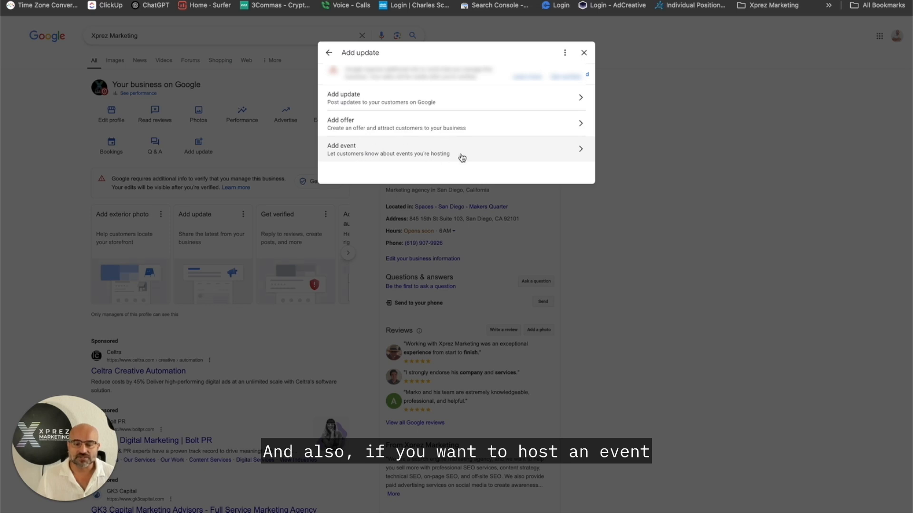
Close the Add update post options and scroll the Xprez Marketing search results
left_click(584, 52)
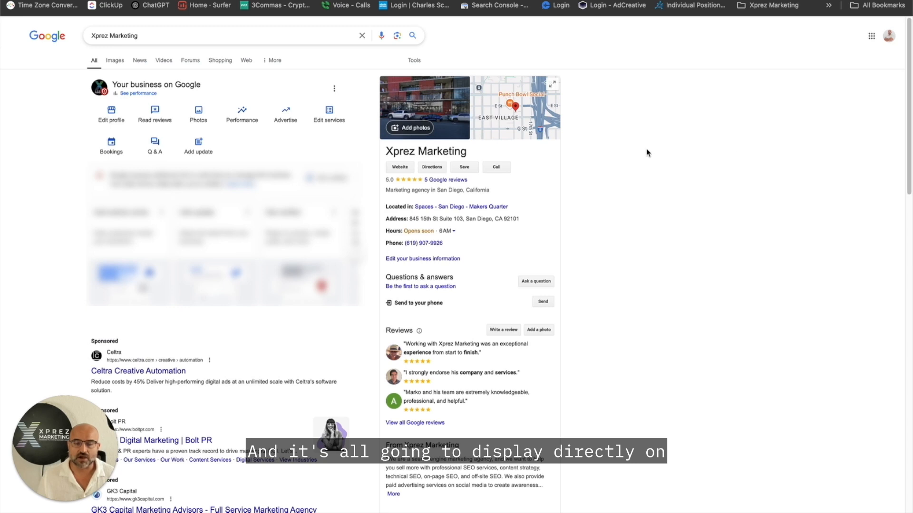
scroll(736, 140, "down", 2)
scroll(736, 141, "up", 2)
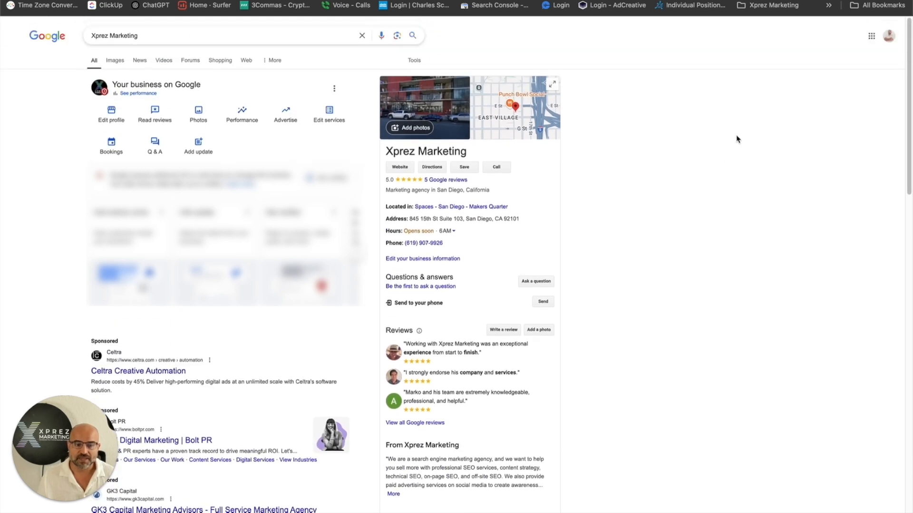